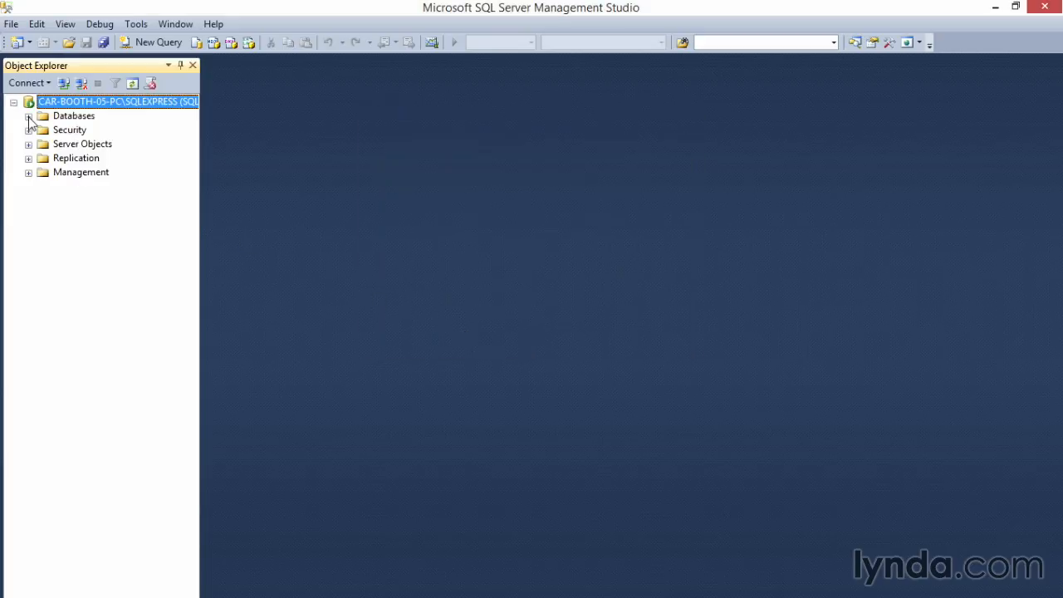
Step: Create a new database named TwoTrees on the SQLEXPRESS server with the default owner and file settings
click(28, 116)
right_click(74, 117)
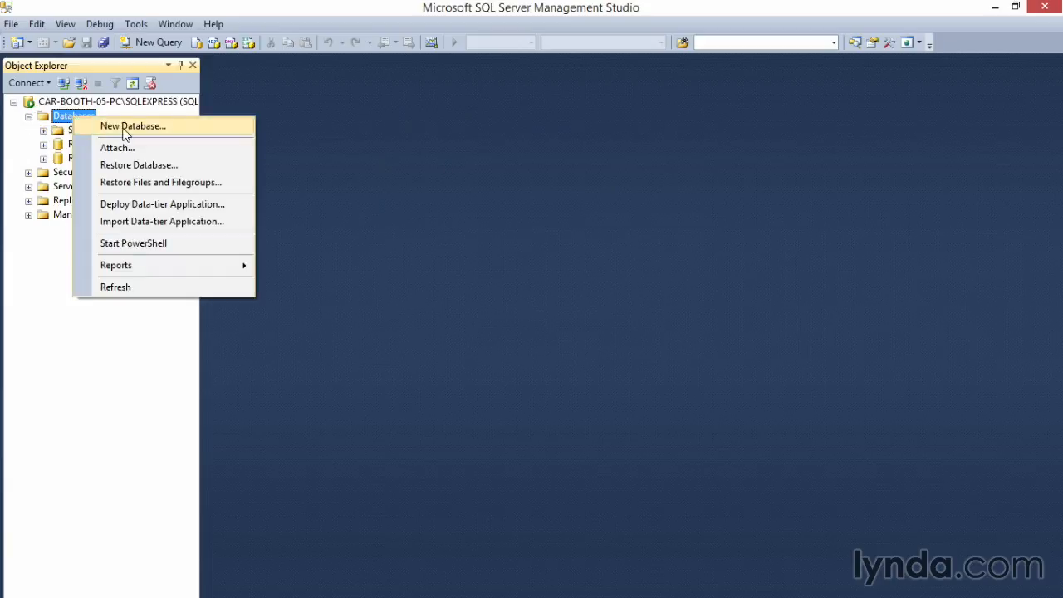
click(125, 131)
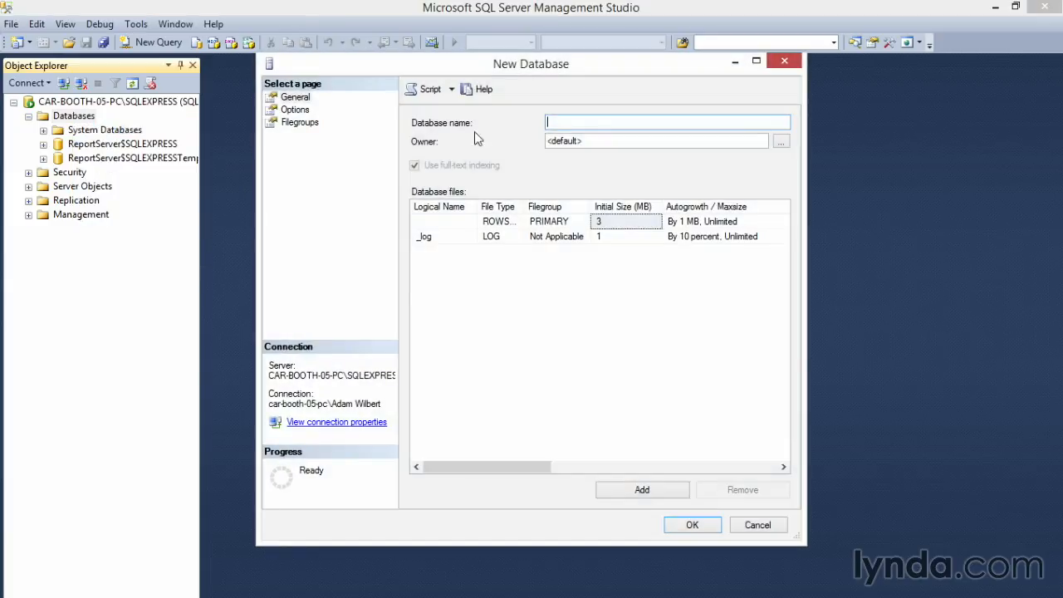
text(Two Trees)
key(Left)
key(Left)
key(Left)
key(Left)
key(Left)
key(BackSpace)
click(692, 524)
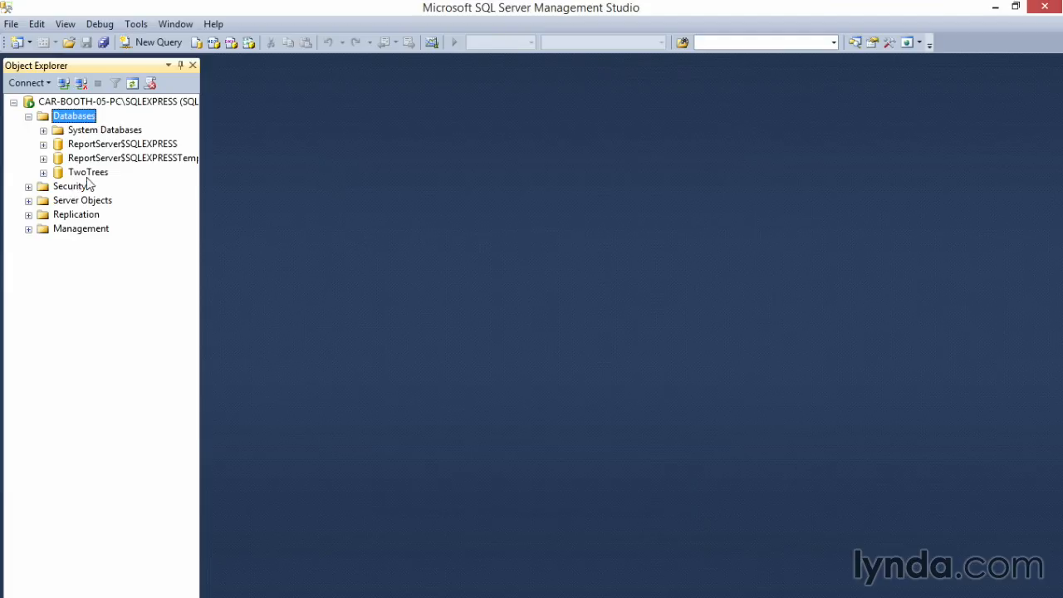
Step: Start designing a new table in the TwoTrees database
click(43, 172)
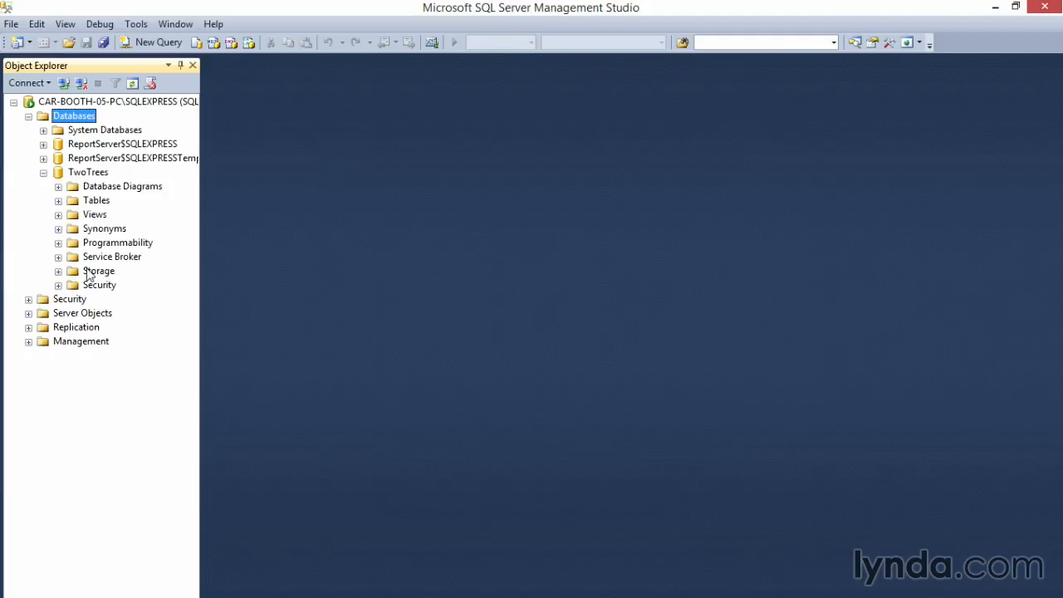
right_click(95, 204)
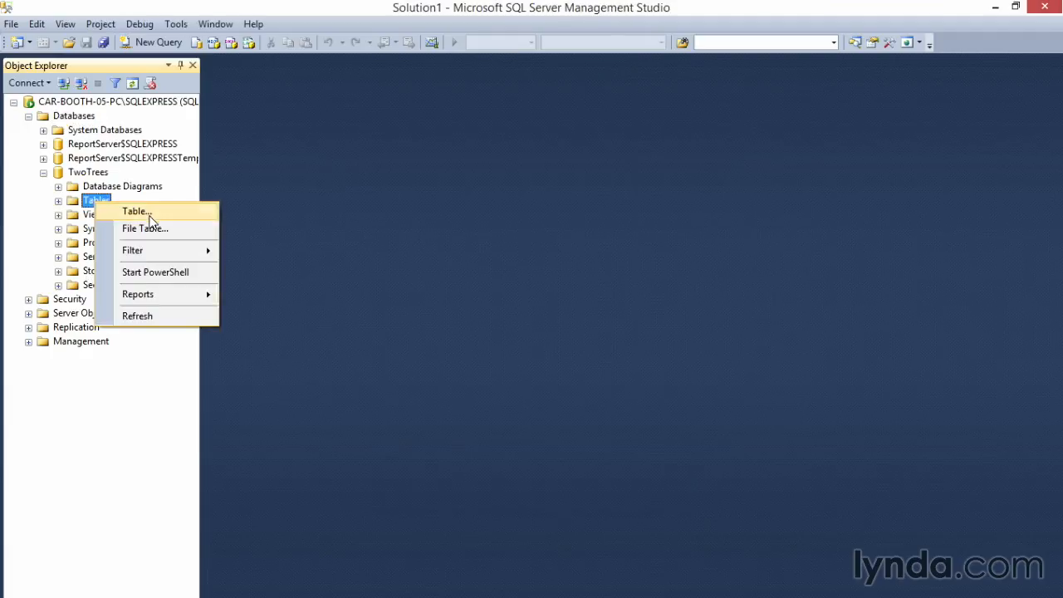
click(149, 212)
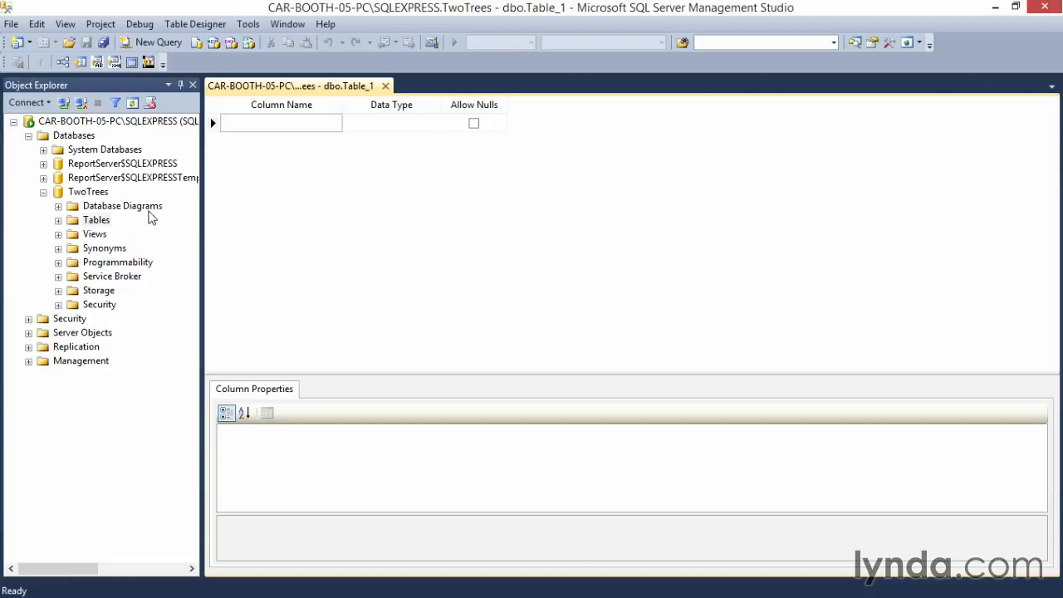
Step: Add a CustomerID column with the int data type as the table's first column
text(CustomerID)
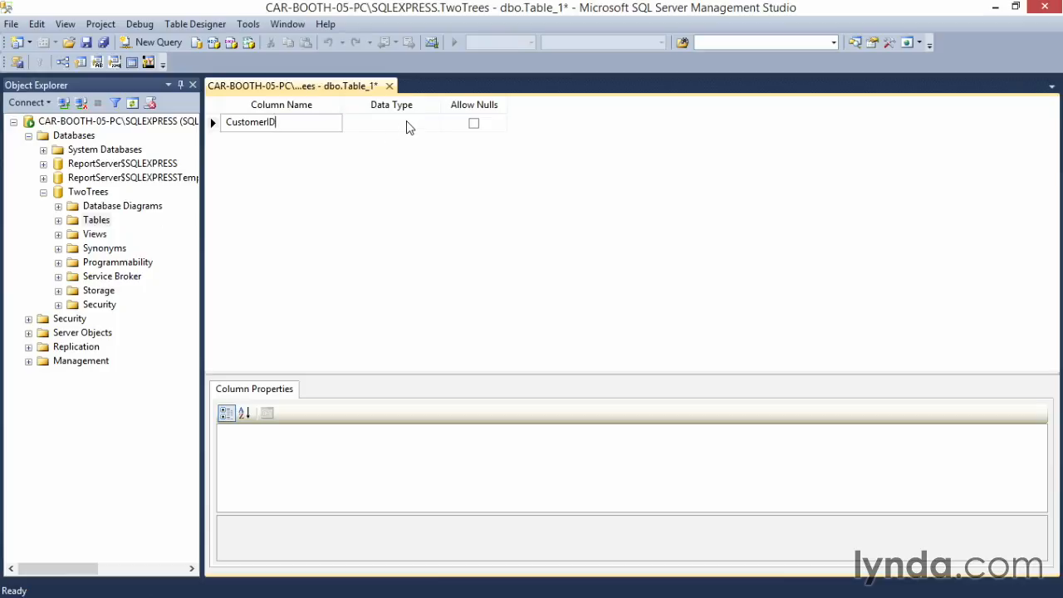
click(408, 125)
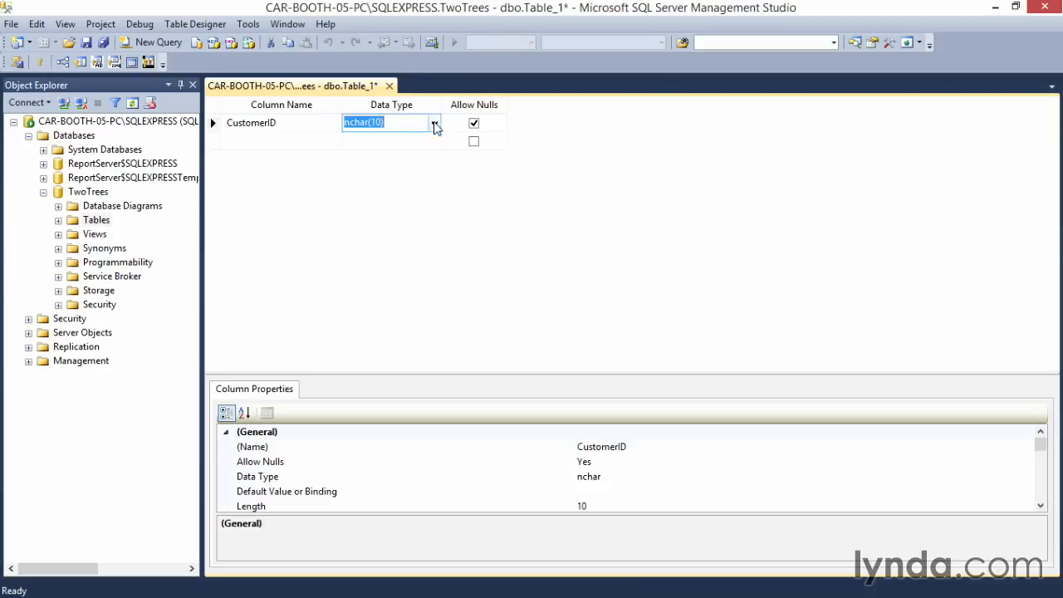
click(433, 123)
mouse_move(436, 198)
mouse_down()
mouse_move(437, 221)
mouse_move(438, 198)
mouse_up()
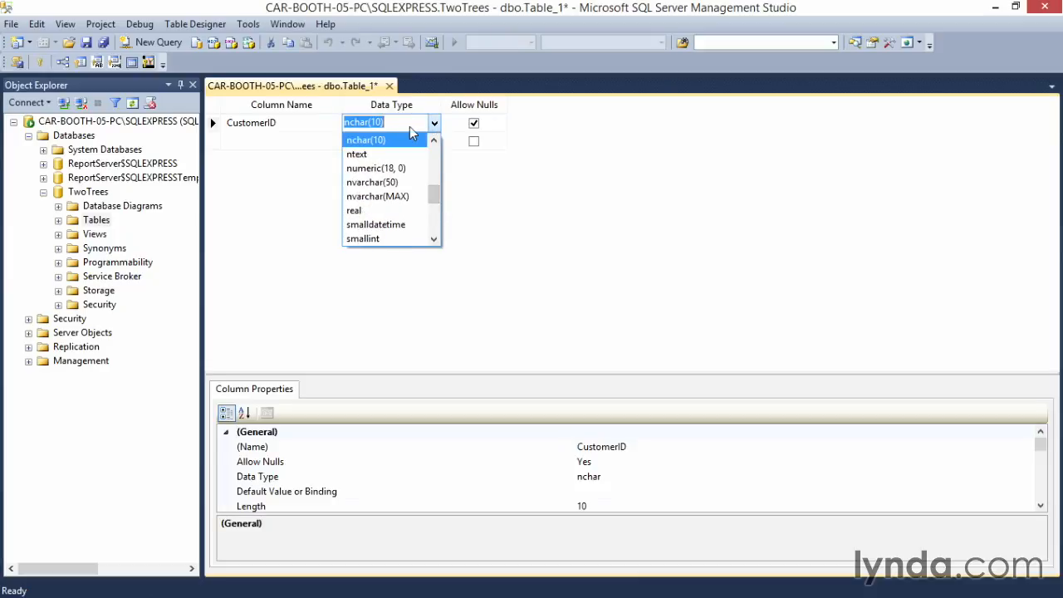
text(int)
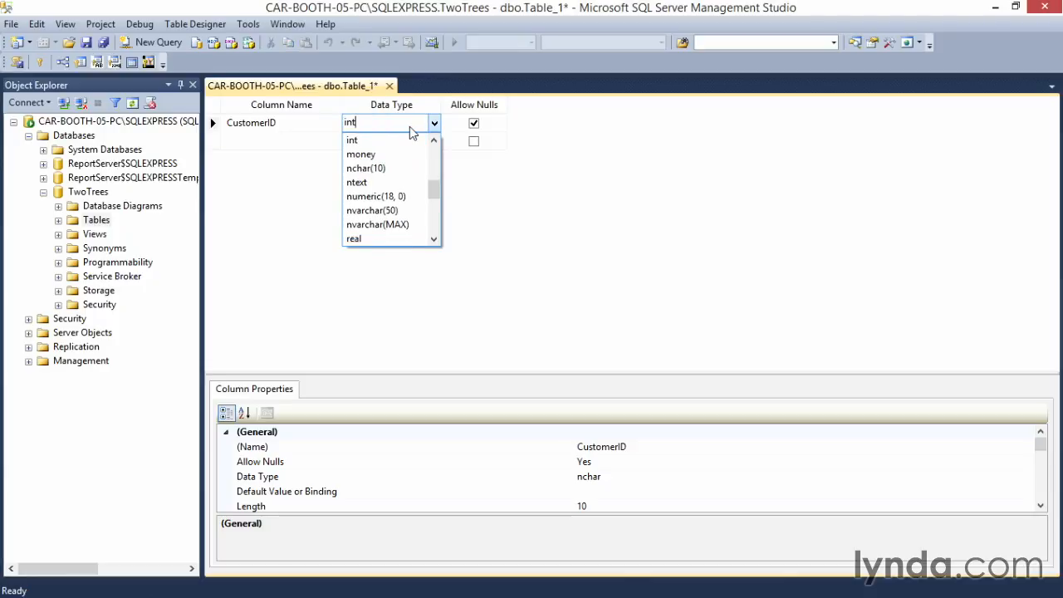
click(392, 141)
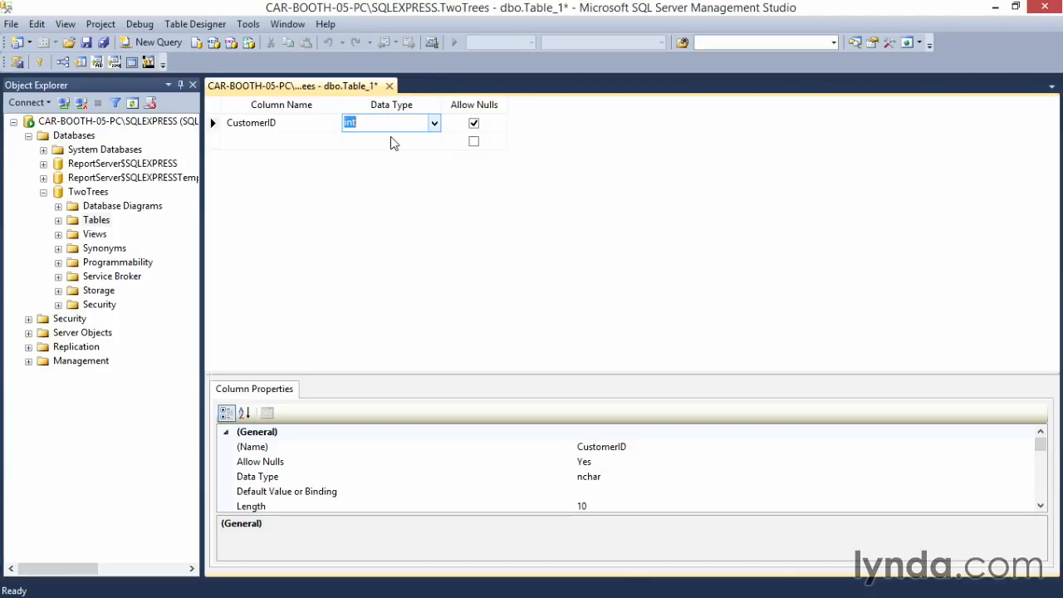
Step: Set Is Identity to Yes for the CustomerID column and make it the table's primary key
drag(490, 377, 489, 276)
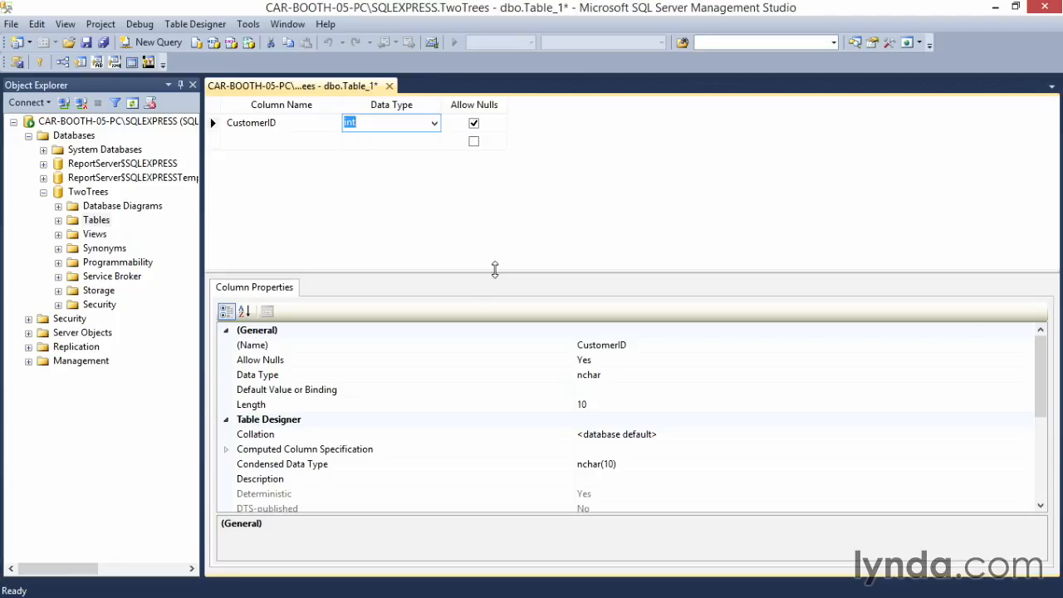
drag(1039, 372, 1039, 432)
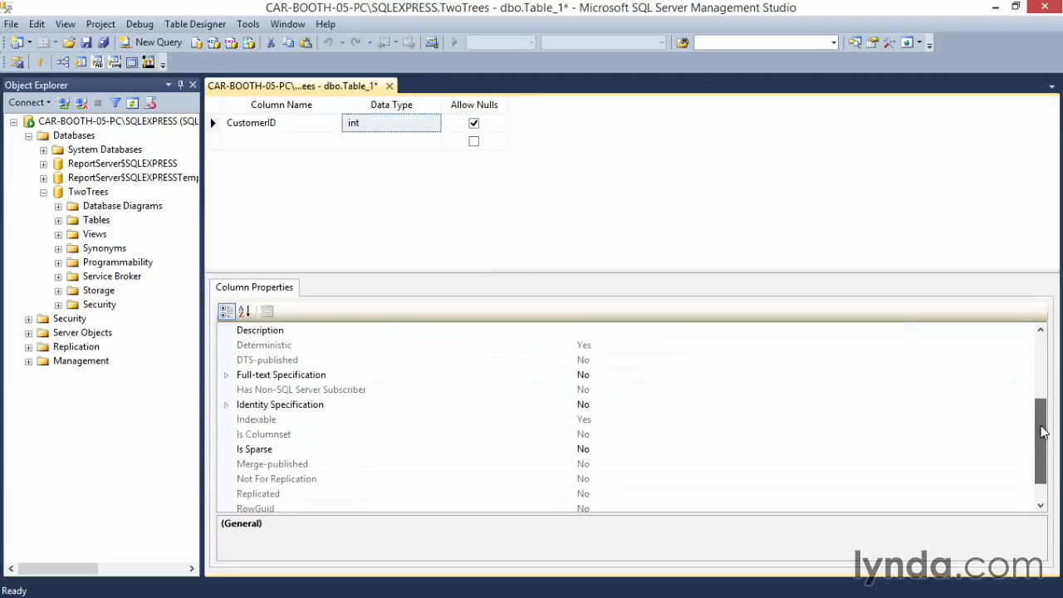
click(225, 406)
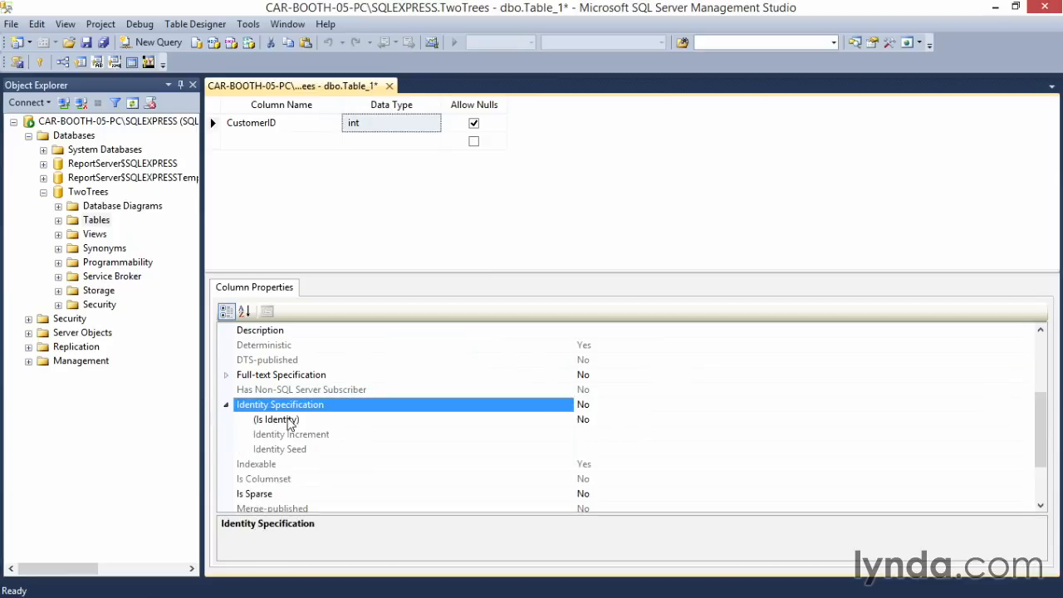
click(287, 423)
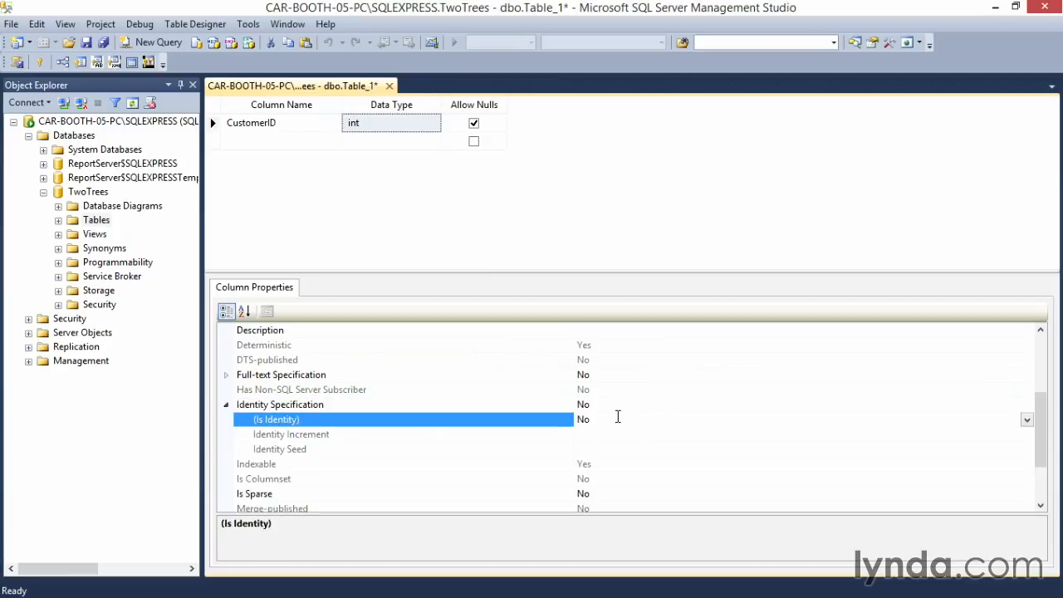
click(1027, 421)
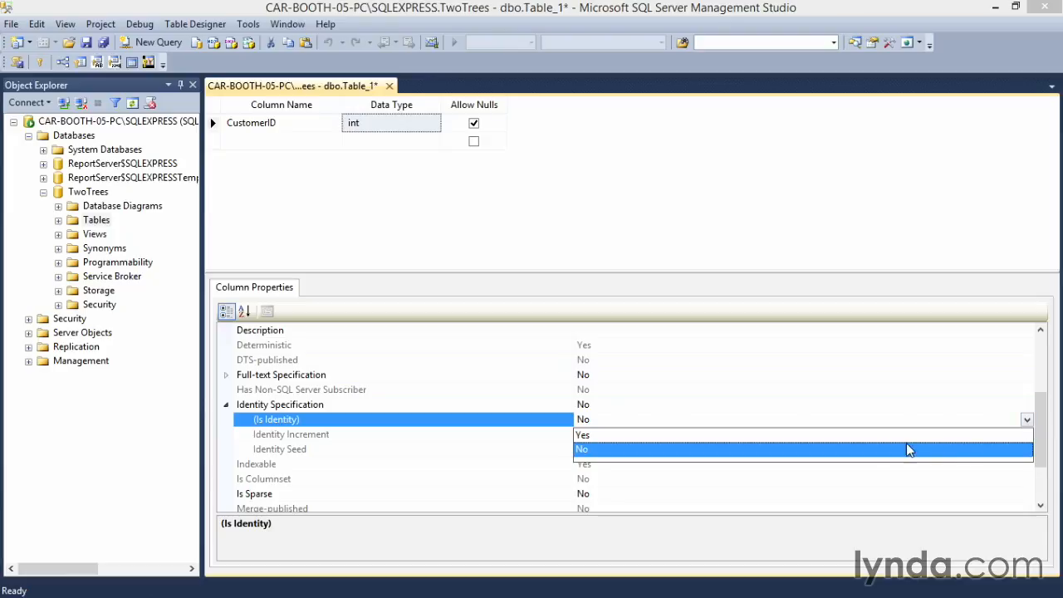
click(860, 434)
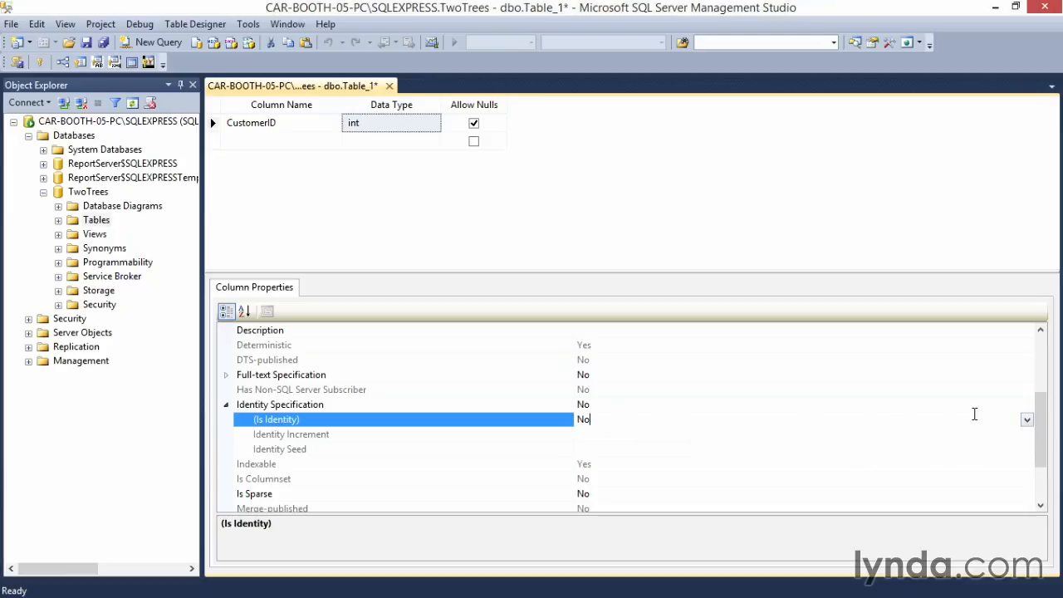
click(1026, 420)
click(895, 434)
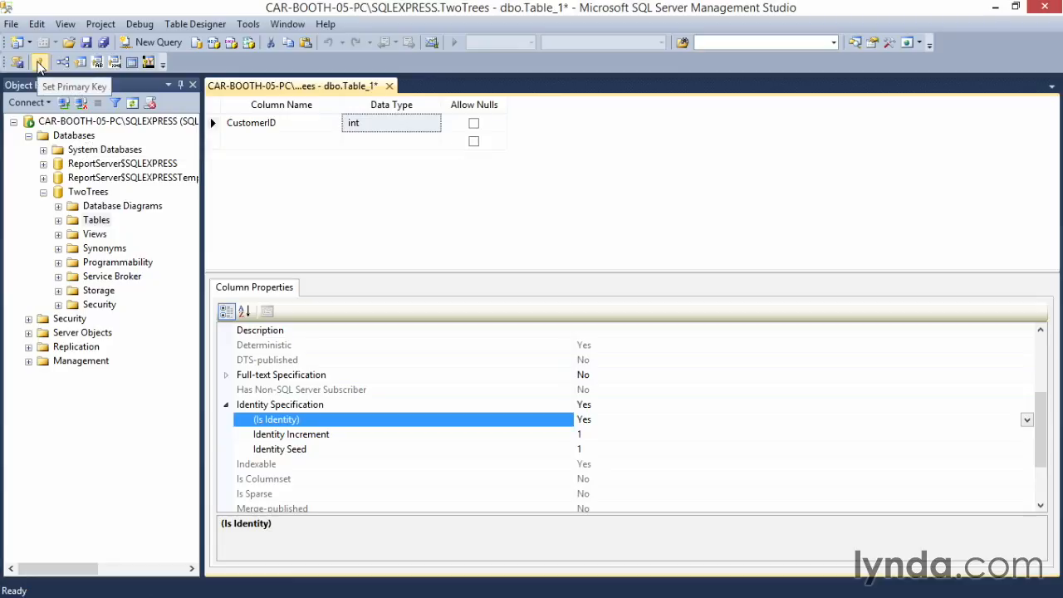
click(39, 64)
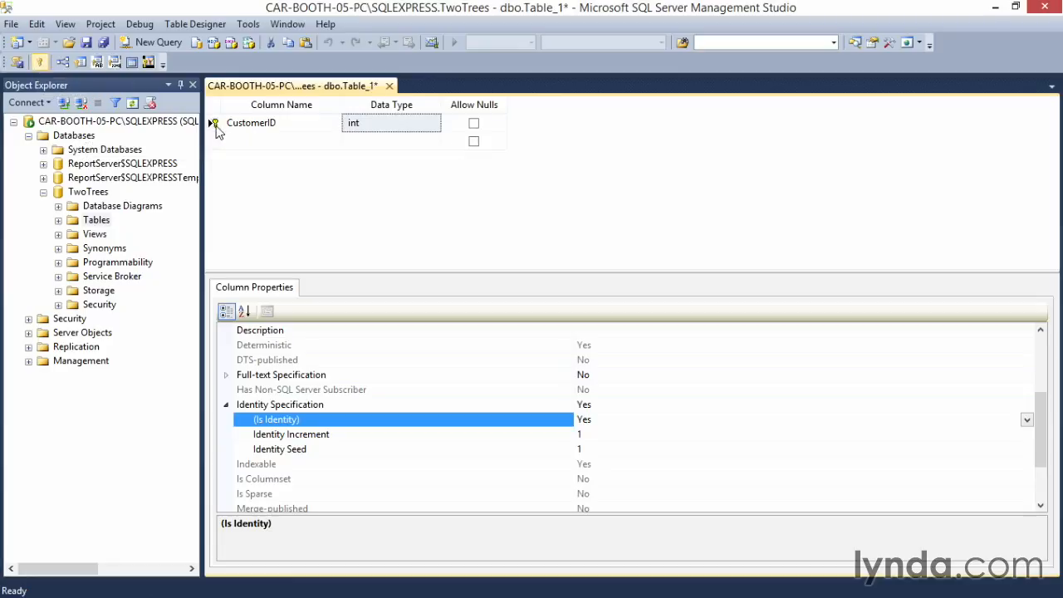
Step: Add a FirstName column with the data type varchar(50) below CustomerID
click(256, 142)
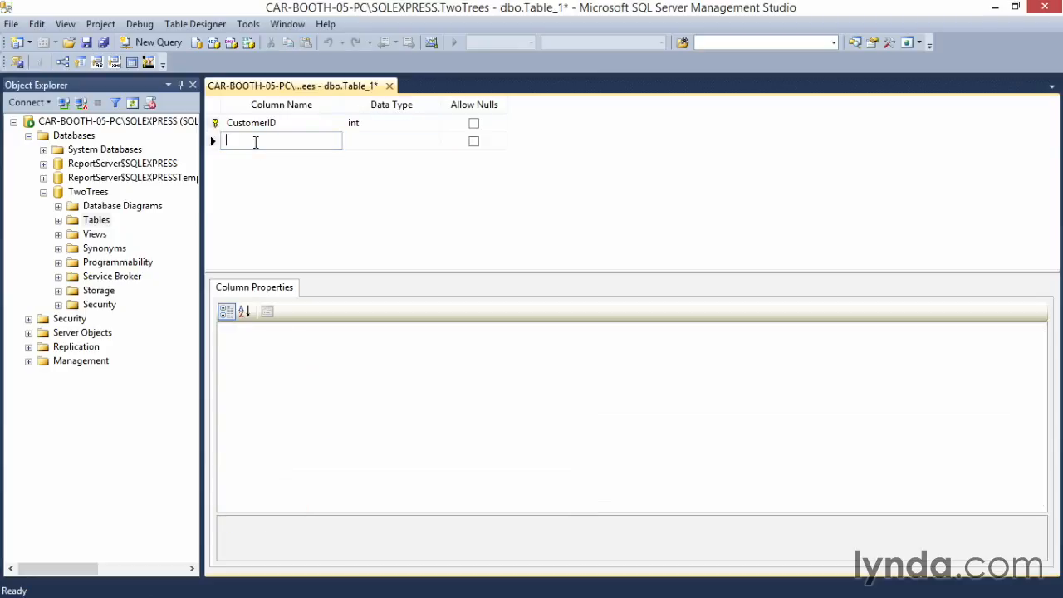
text(FirstName)
key(Tab)
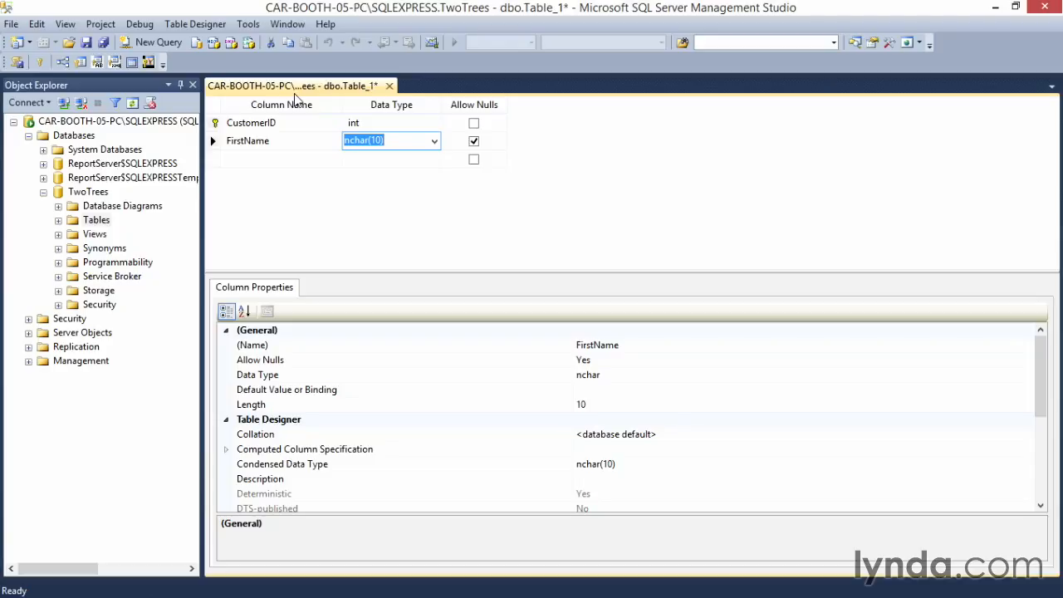
text(varchar(50))
key(Down)
Step: Add a LastName column with the data type varchar(50) below FirstName
click(244, 159)
text(LastName)
key(Tab)
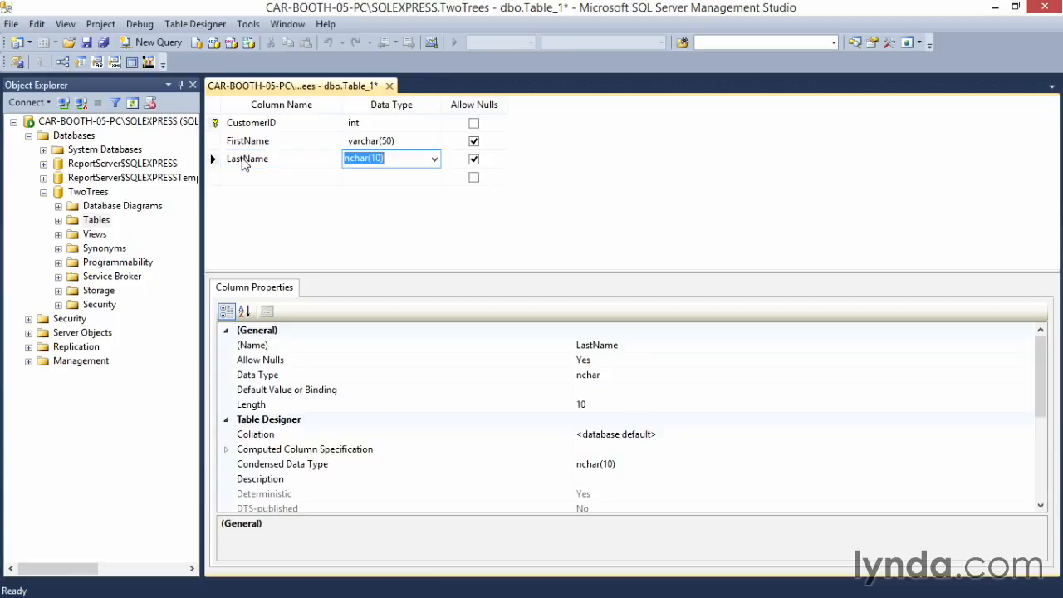
text(varchar)
key(Tab)
key(Tab)
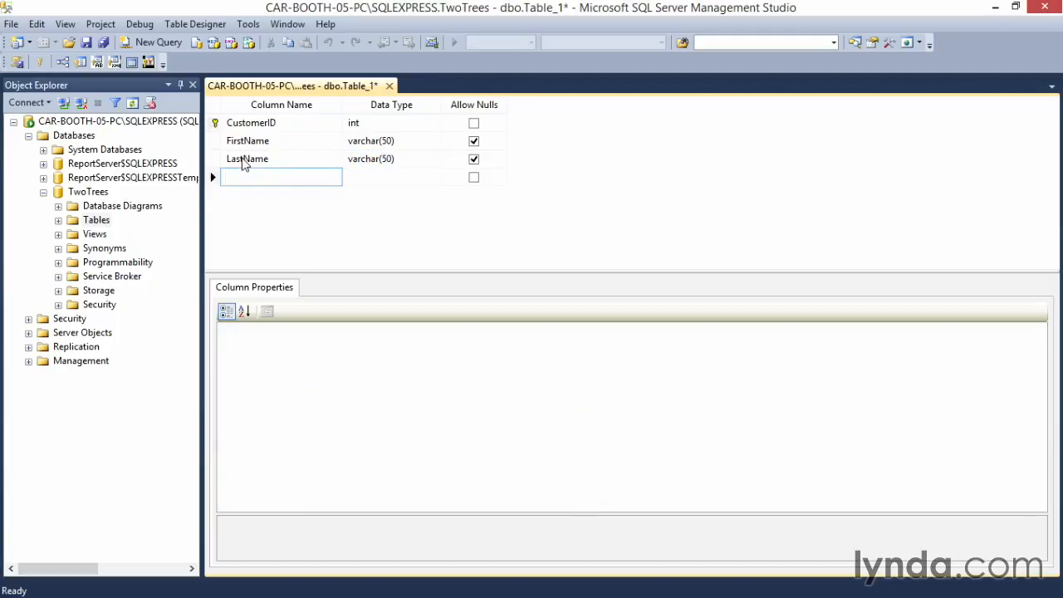
Step: Add a BillingAddress column with the data type varchar(100) below LastName
text(BillingAddress)
key(Tab)
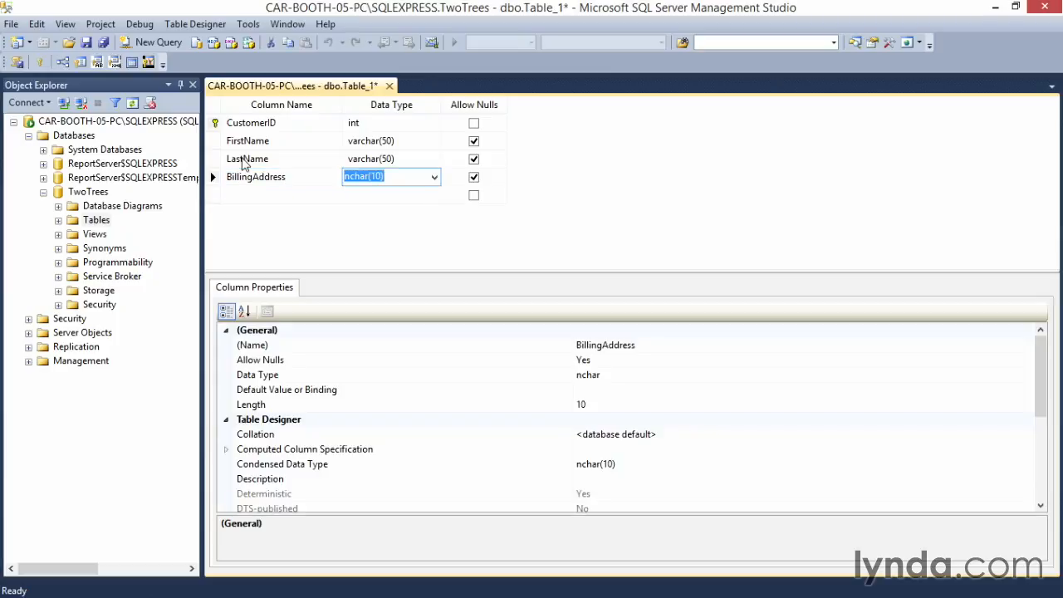
text(varchar(1)
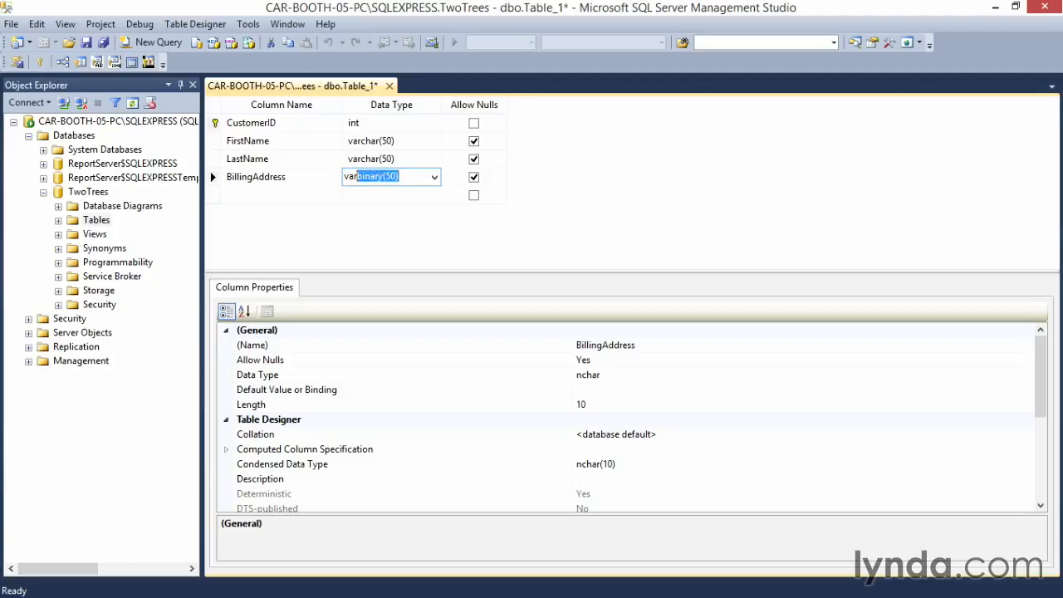
text(00))
key(Tab)
key(Tab)
Step: Add a BillingCity column with the data type varchar(50) below BillingAddress
text(BillingCity)
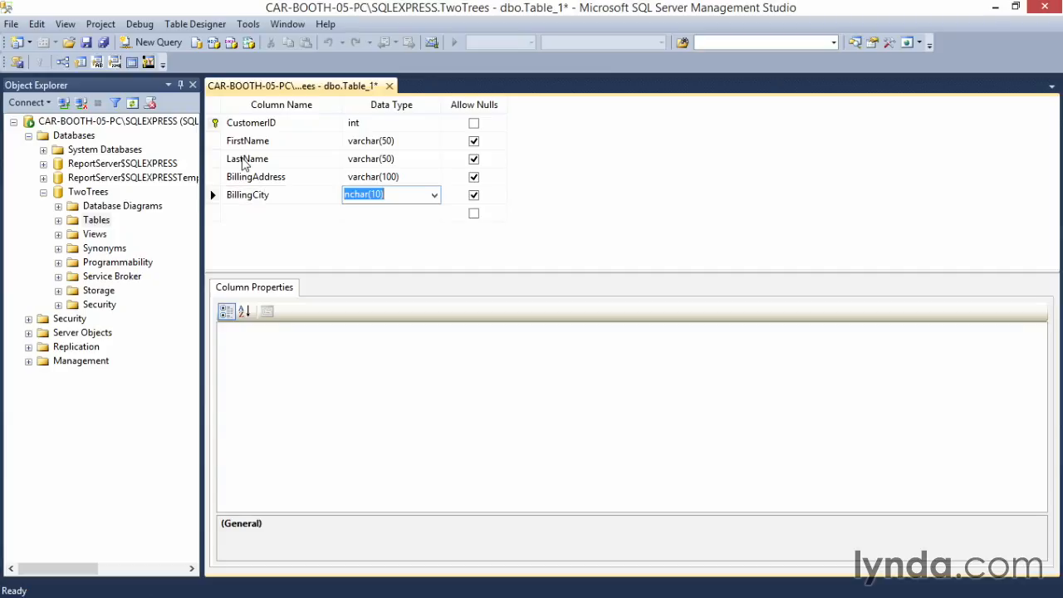
key(Tab)
text(varcar)
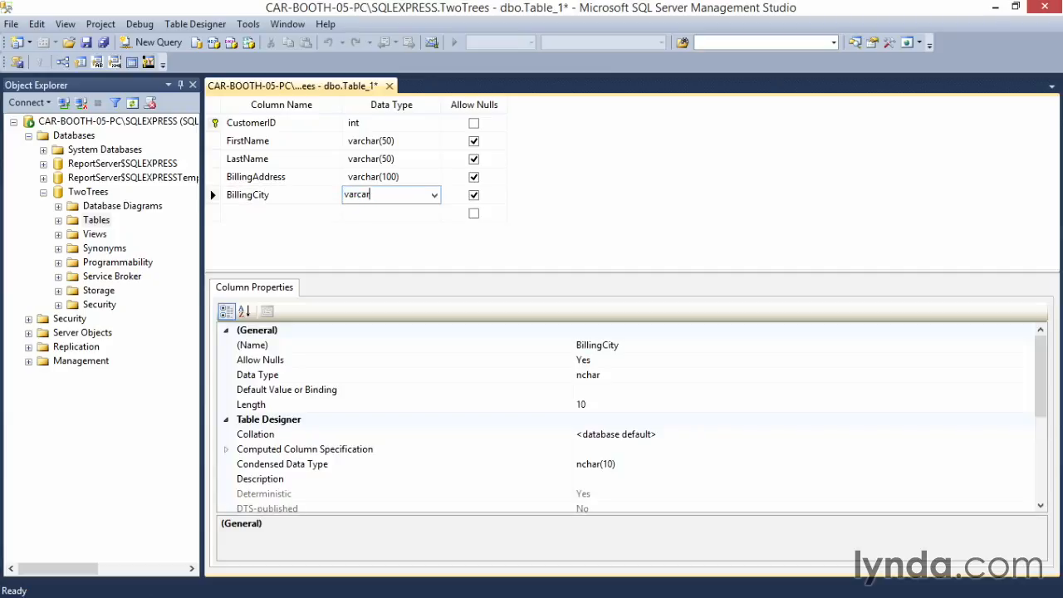
text((50))
key(Left)
key(Left)
key(Left)
key(Left)
key(Left)
text(h)
key(Right)
key(Right)
key(Right)
key(Right)
key(Right)
key(Right)
key(Down)
key(shift+Tab)
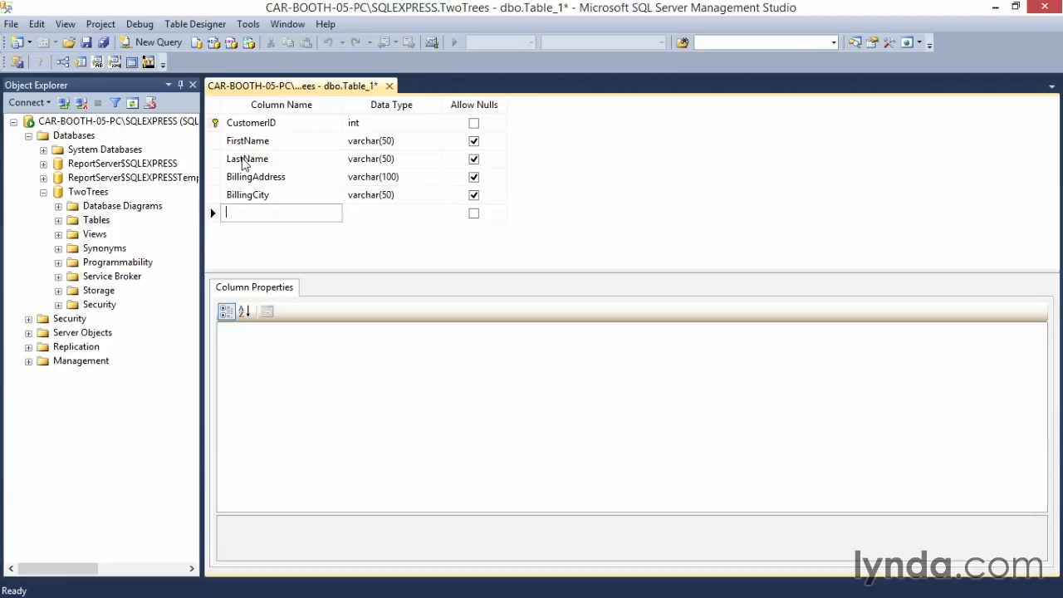
Step: Add a BillingState column with the data type varchar(2) below BillingCity
text(BillingState)
key(Tab)
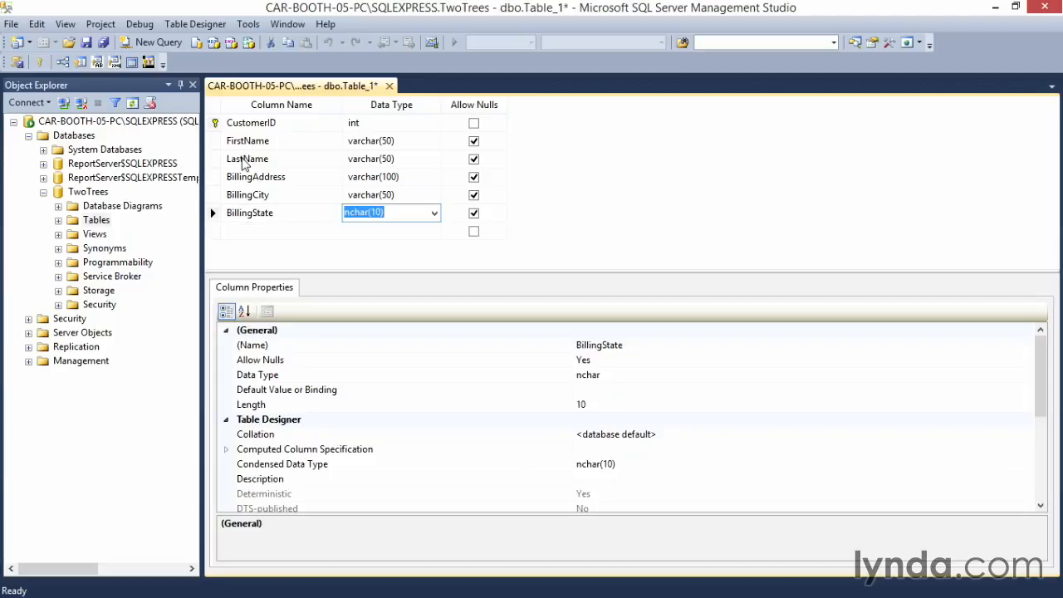
text(varchar(2))
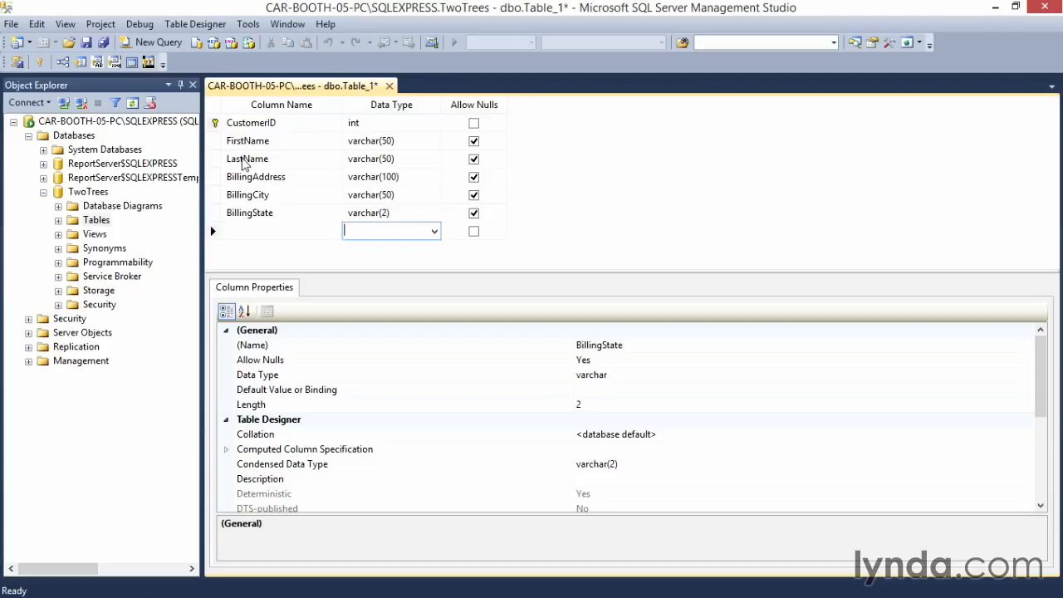
key(Return)
Step: Add a BillingZip column with the data type varchar(5) below BillingState
text(B)
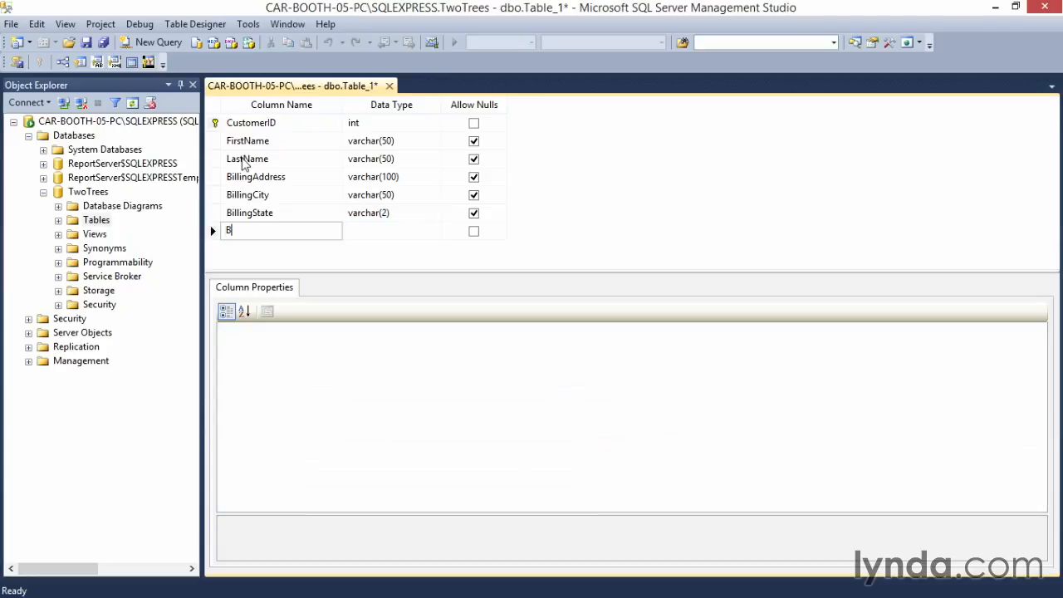
text(illingZip)
key(Tab)
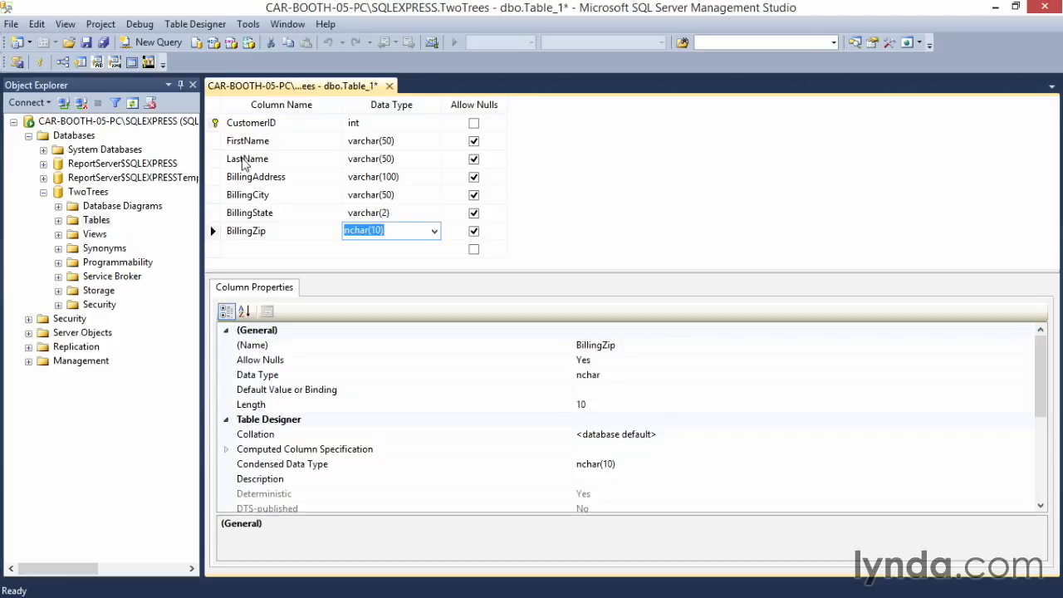
text(varchar(5))
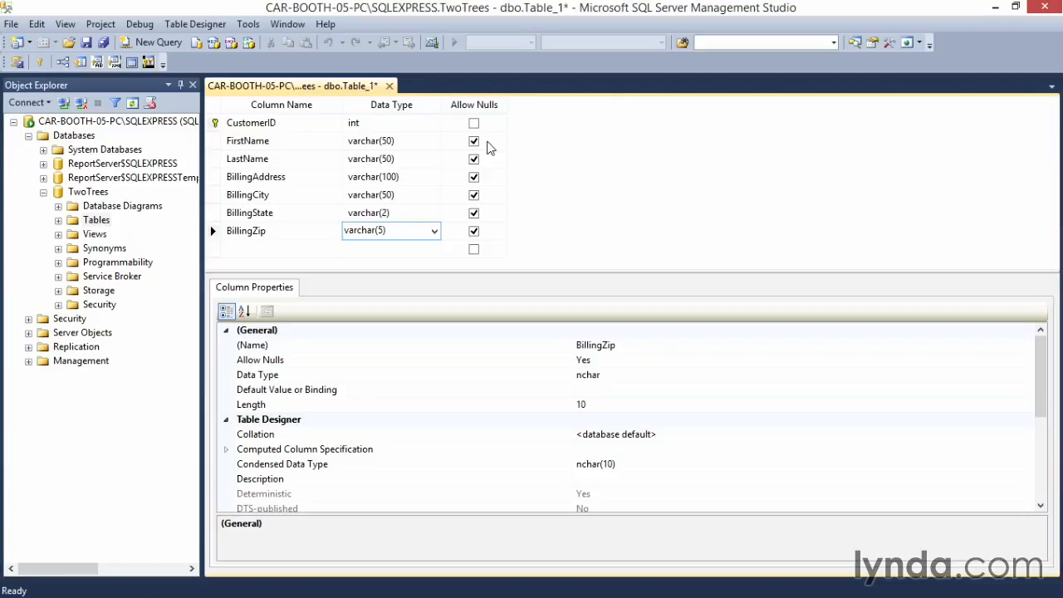
Step: Disallow nulls for FirstName and LastName, and save the table as Customers before closing its designer
click(473, 141)
click(474, 160)
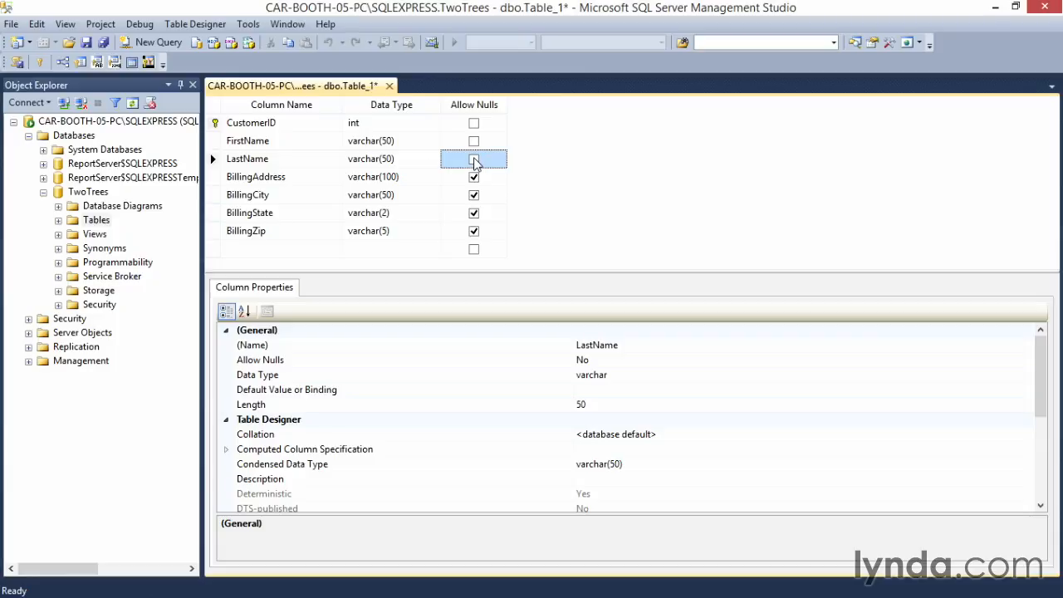
click(88, 47)
text(Customers)
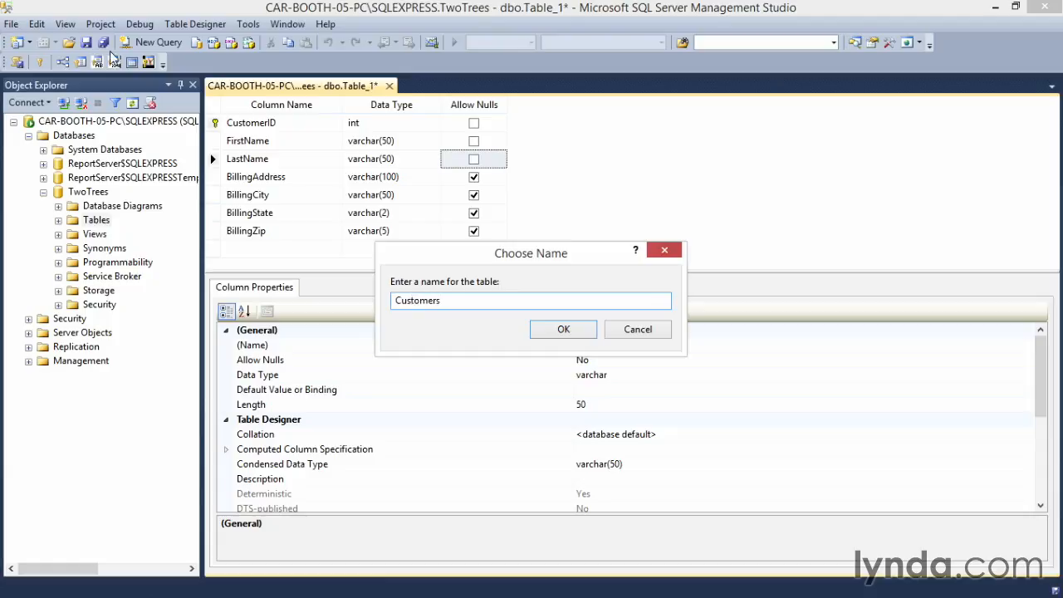
click(561, 330)
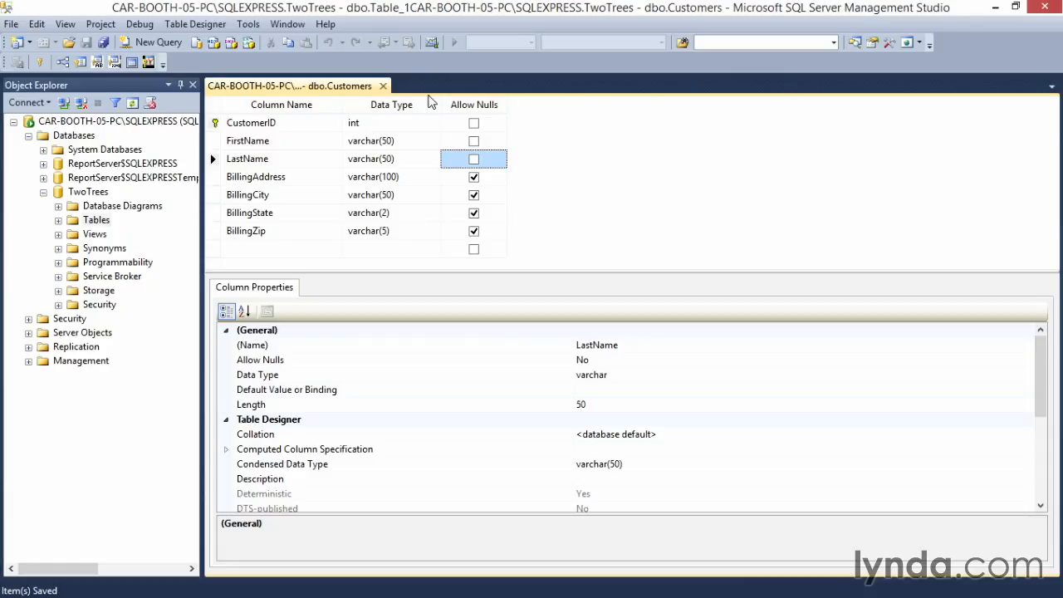
click(383, 86)
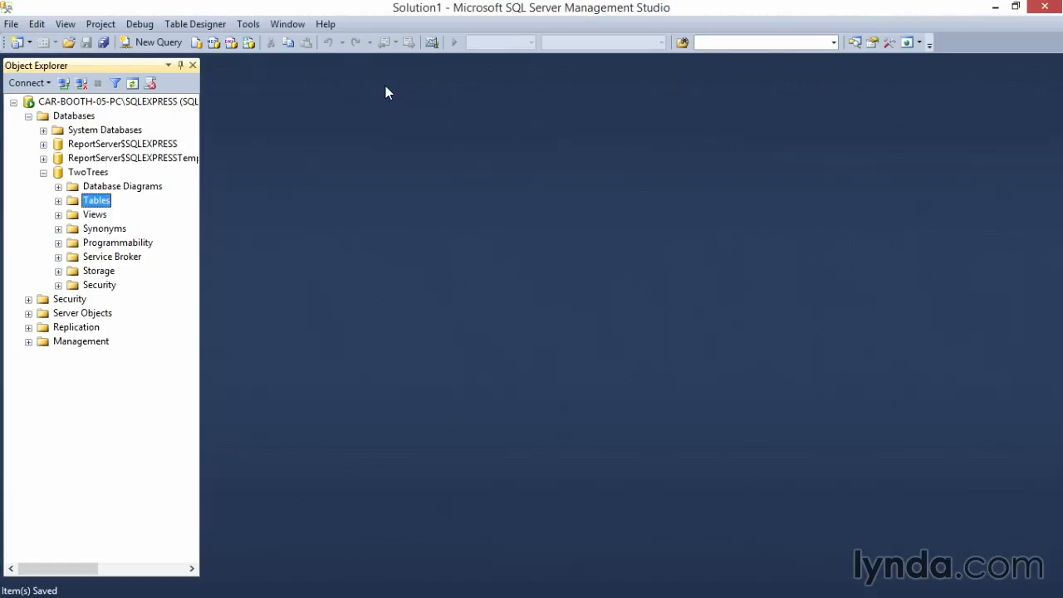
Step: Refresh the Tables folder of the TwoTrees database and expand it
right_click(73, 207)
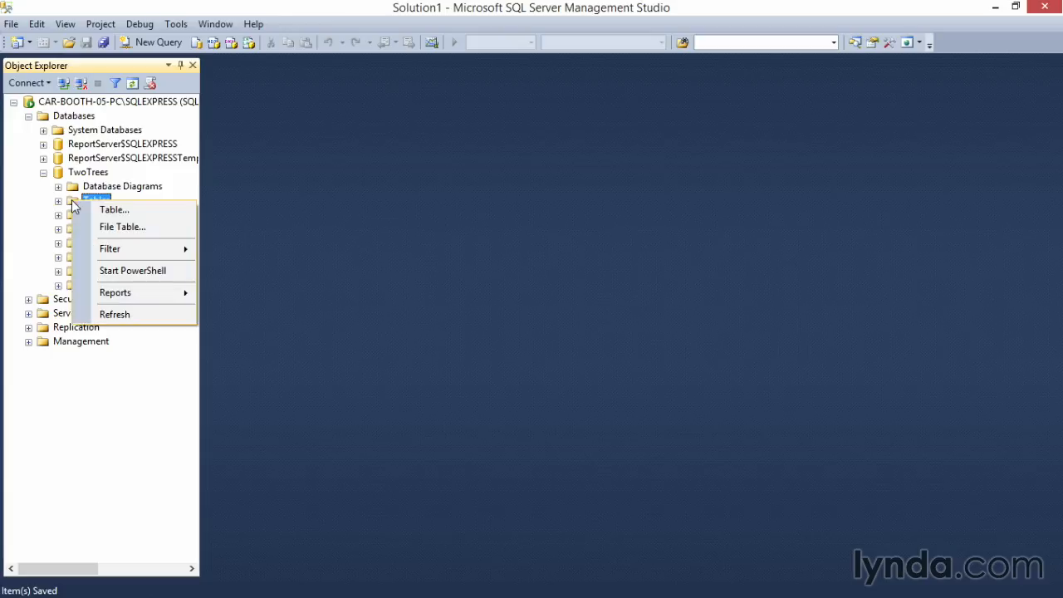
click(135, 316)
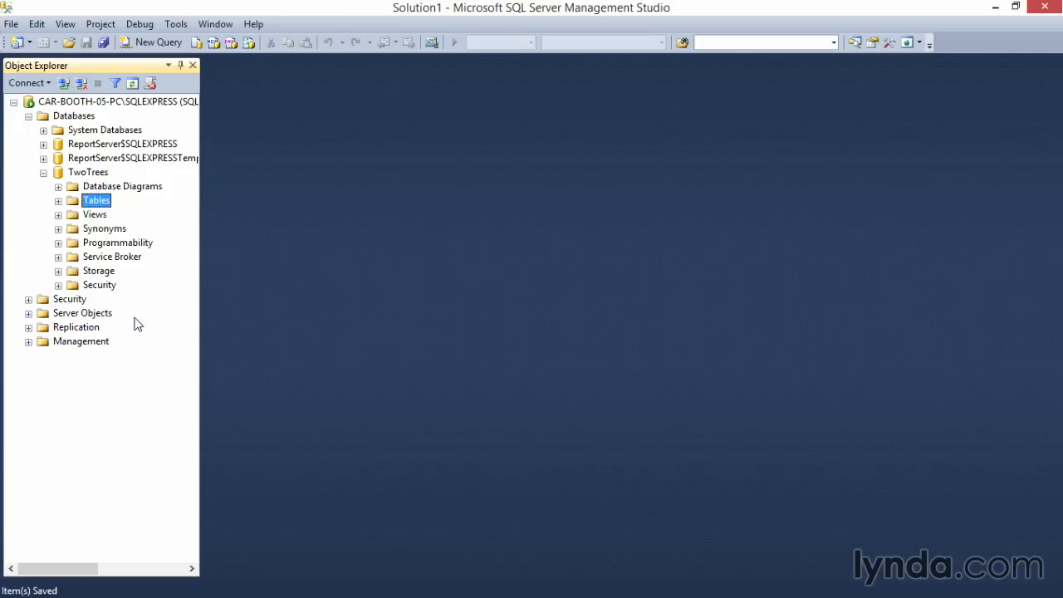
click(58, 201)
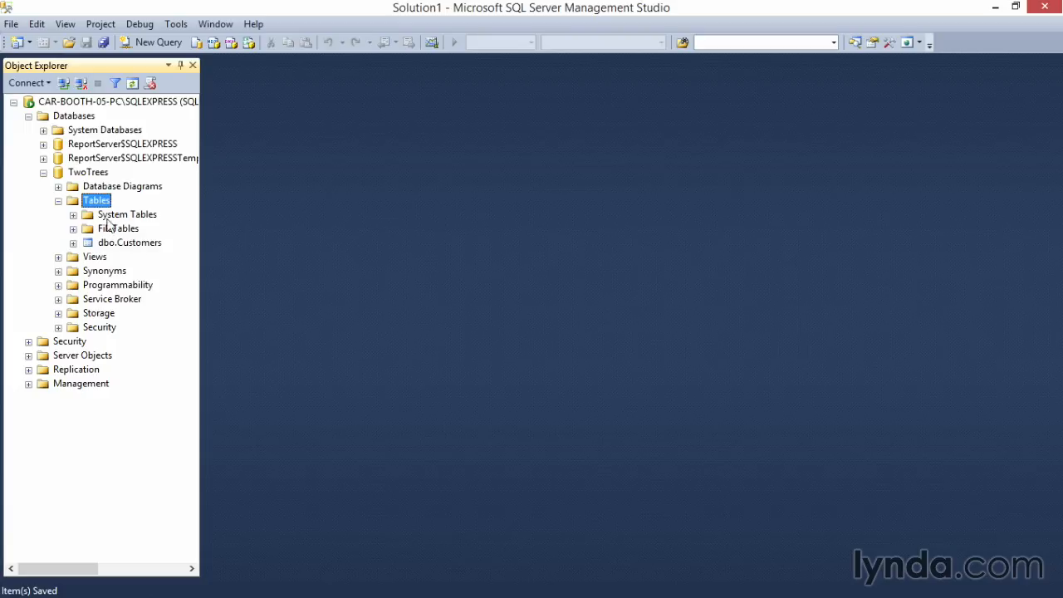
Step: Start a new table in the TwoTrees database with an InvoiceID column of data type int
right_click(72, 205)
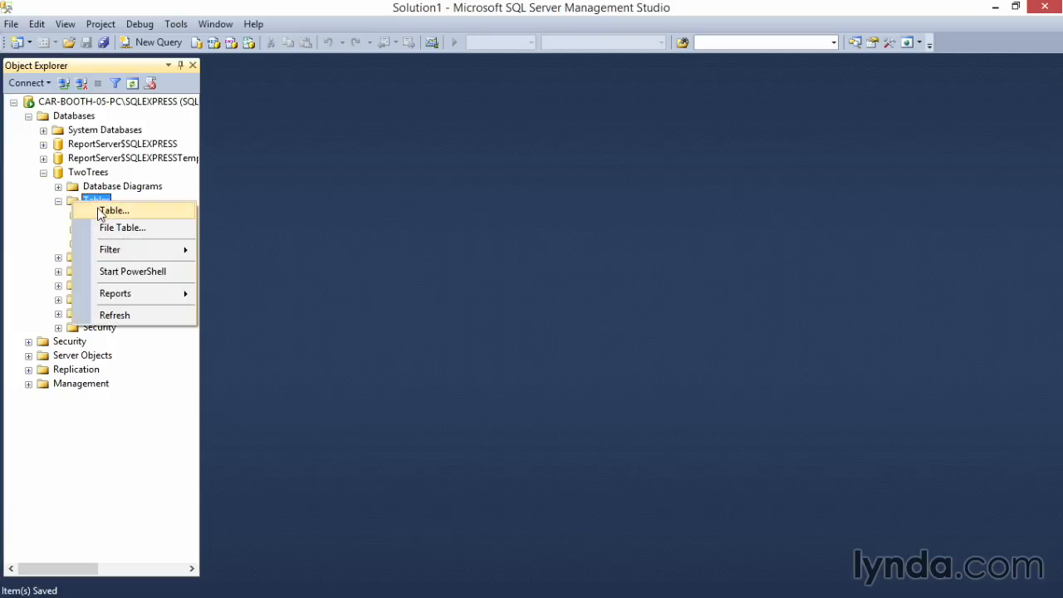
click(129, 215)
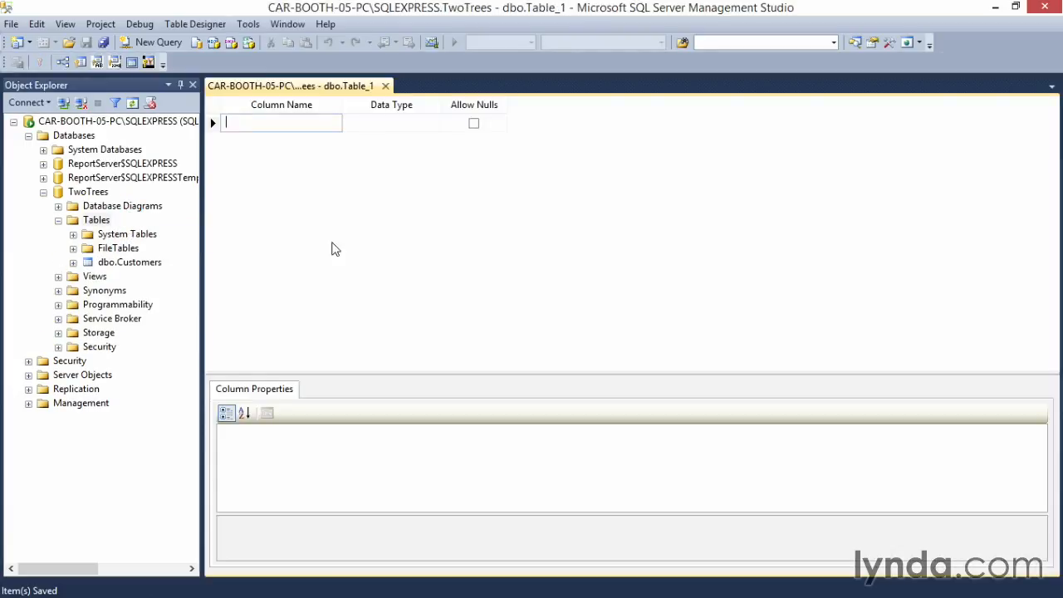
text(InvoiceID)
key(Tab)
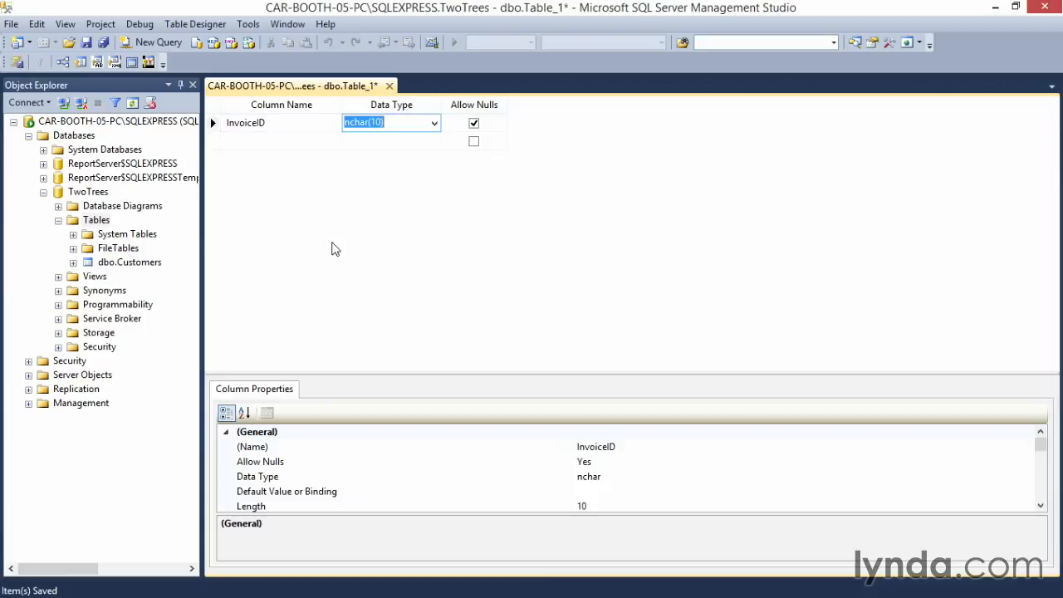
text(ibt)
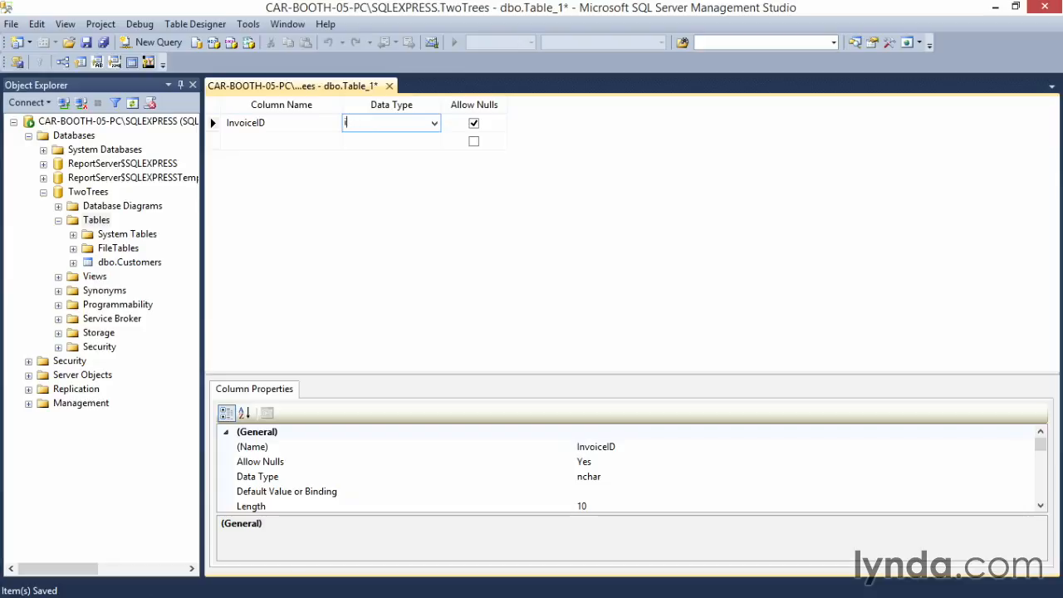
key(Tab)
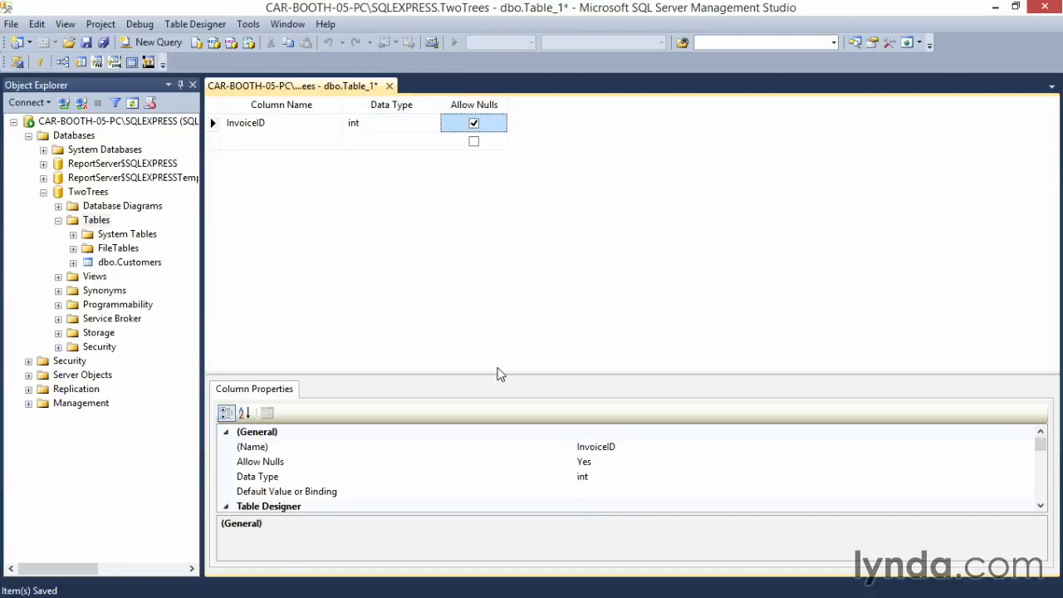
Step: Make InvoiceID an identity column and set it as the table's primary key
drag(1039, 443, 1041, 476)
click(226, 463)
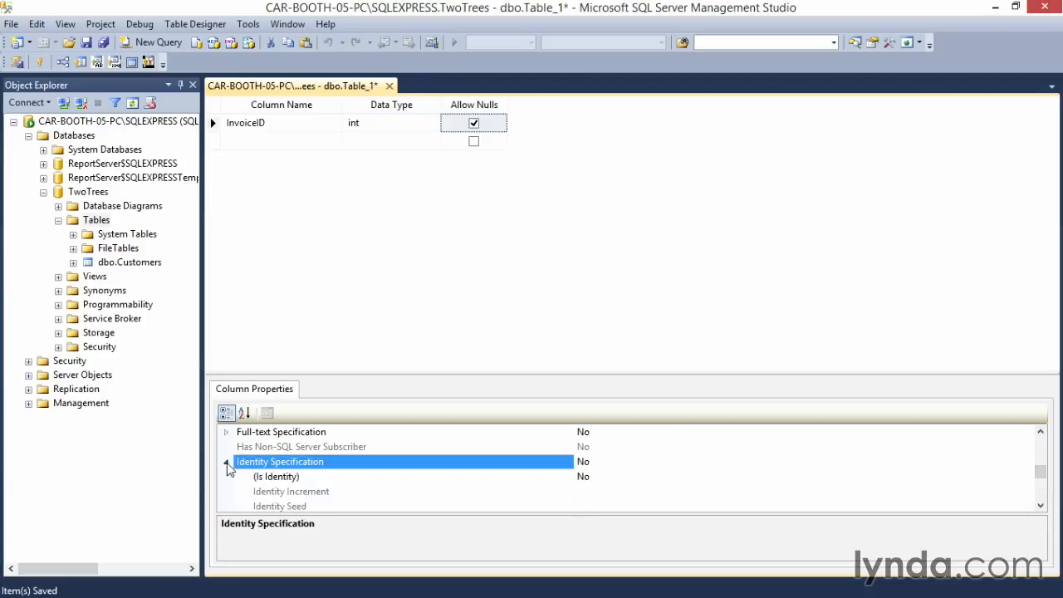
click(624, 477)
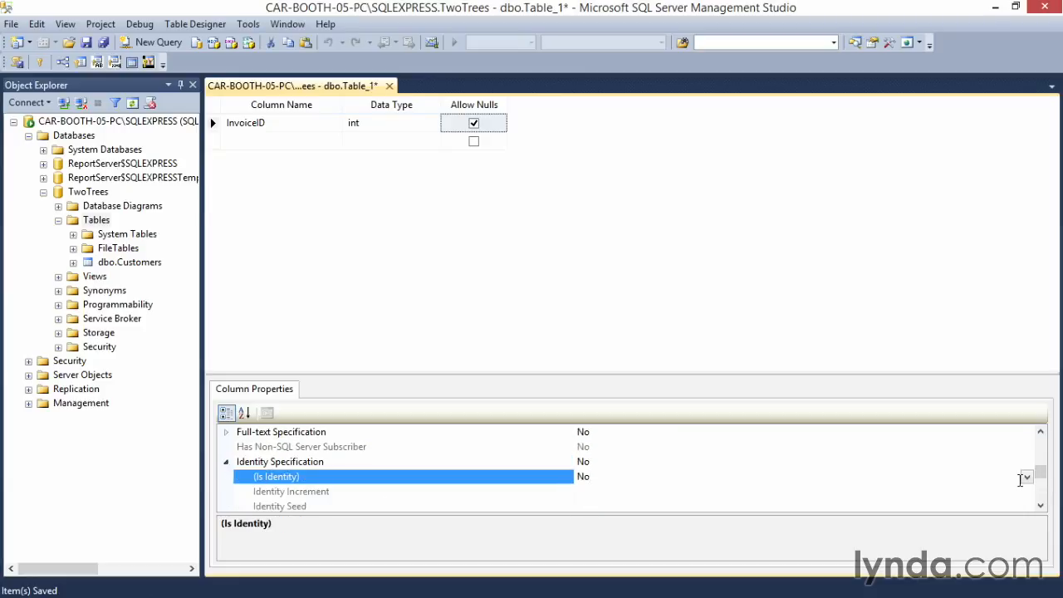
click(1027, 476)
click(813, 492)
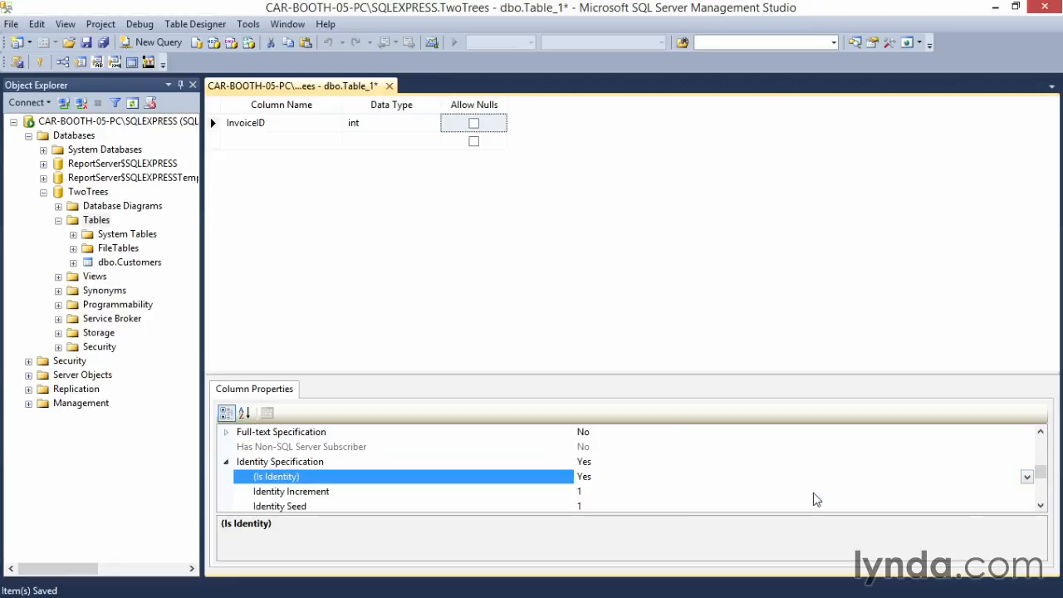
click(226, 464)
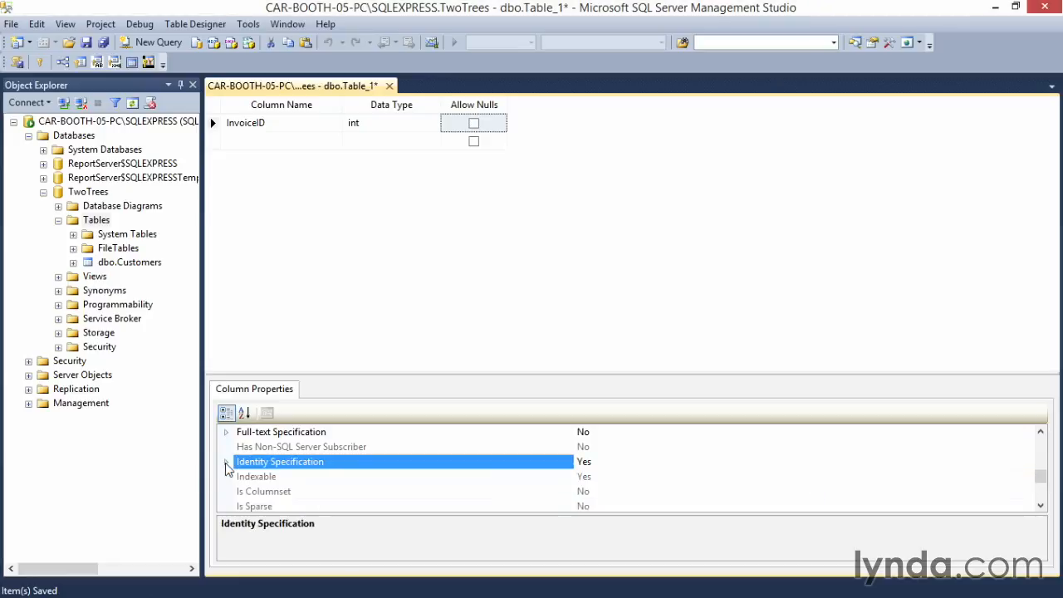
click(39, 63)
Step: Add an InvoiceDate column with the data type date below InvoiceID
click(251, 141)
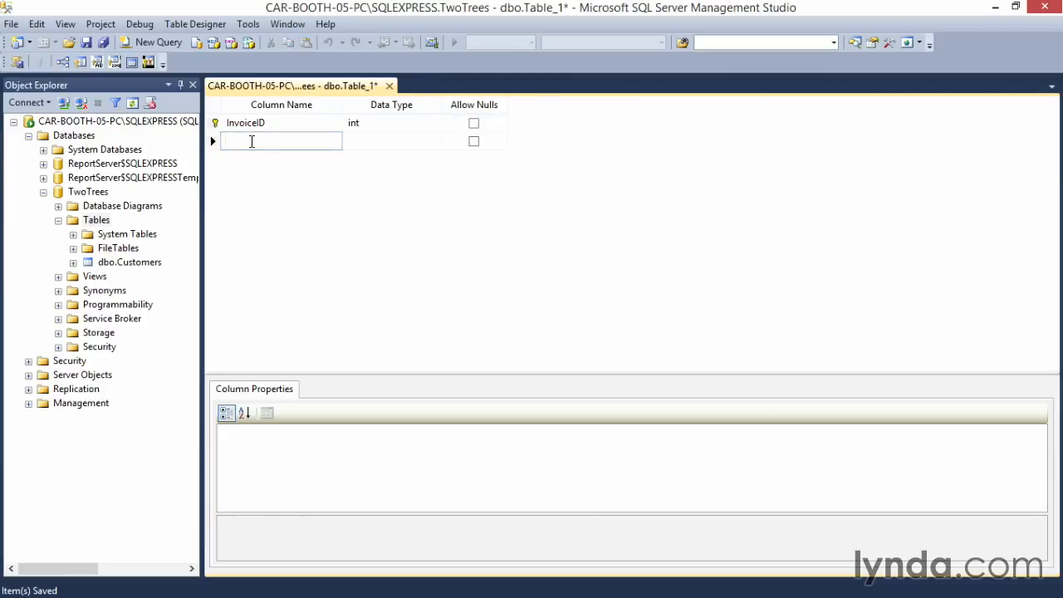
text(InvoiceDate)
click(375, 146)
text(da)
key(Tab)
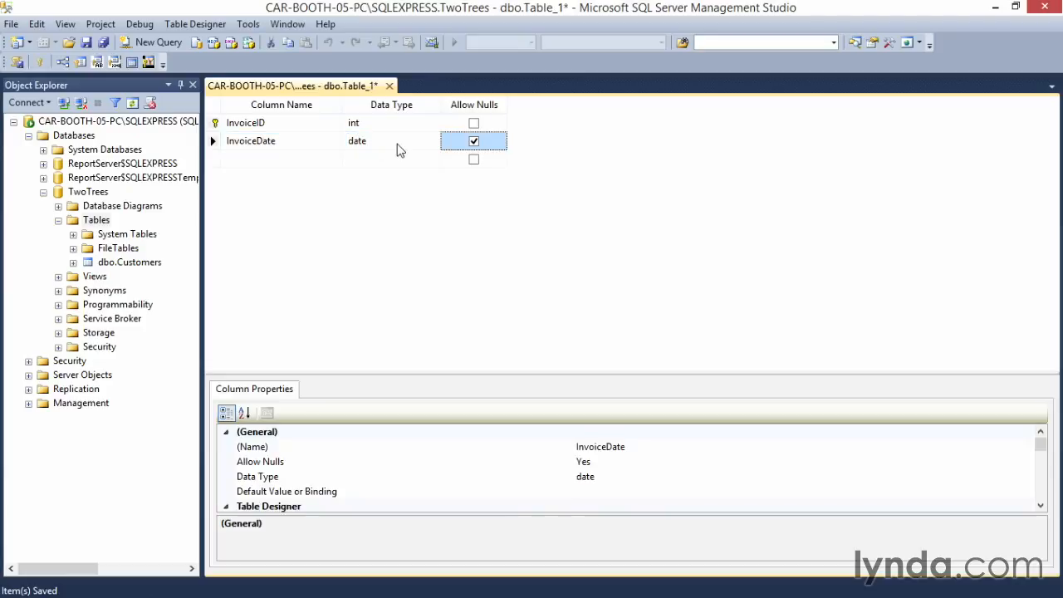
Step: Add a CustomerID column with the data type int below InvoiceDate
click(271, 157)
text(CustomerID)
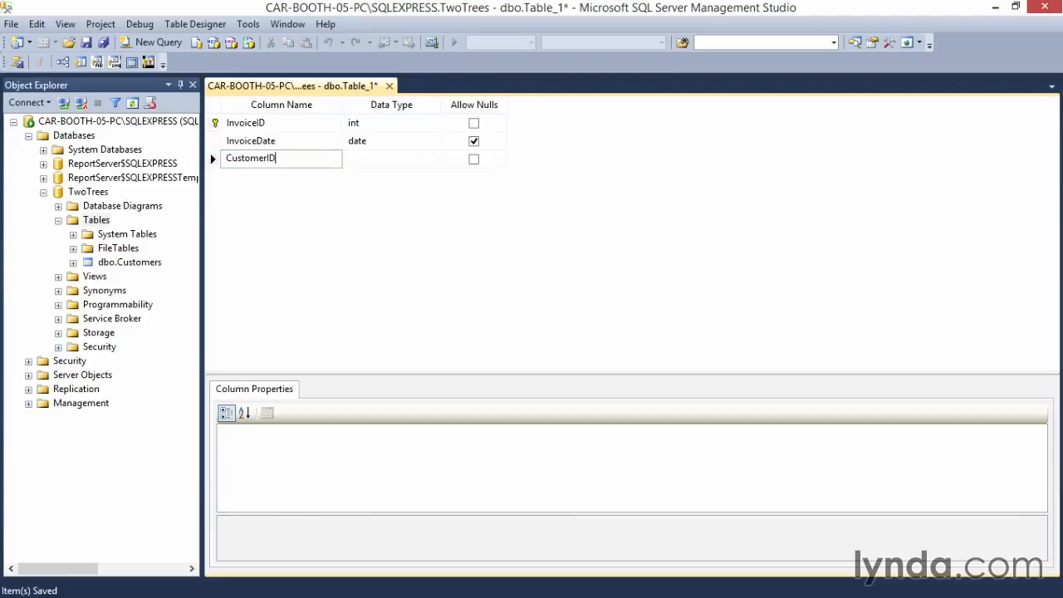
key(Tab)
text(int)
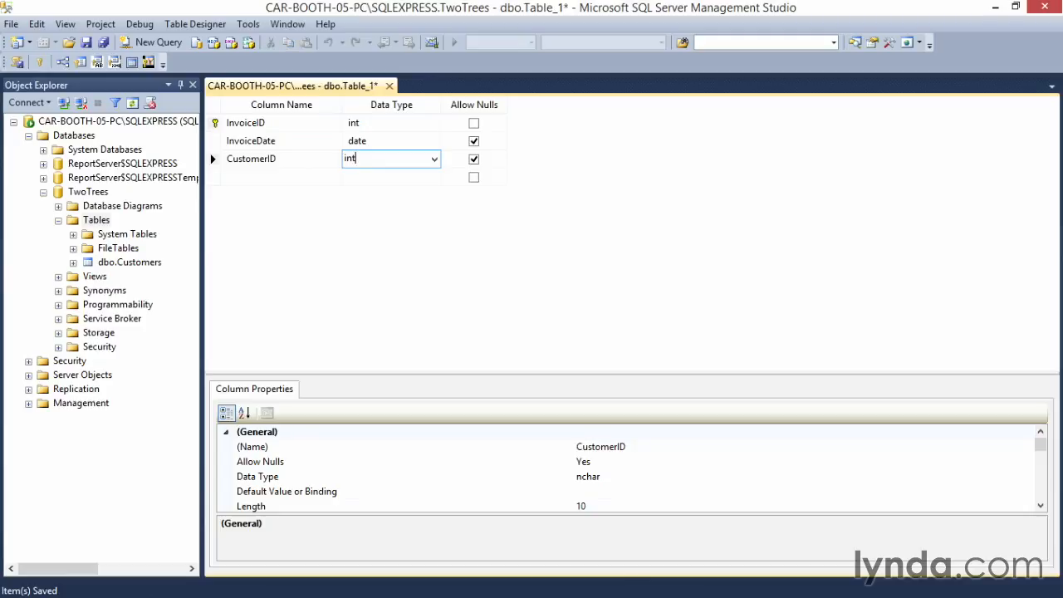
Step: Add a MethodOfPayment column with the data type varchar(14) below CustomerID
click(289, 176)
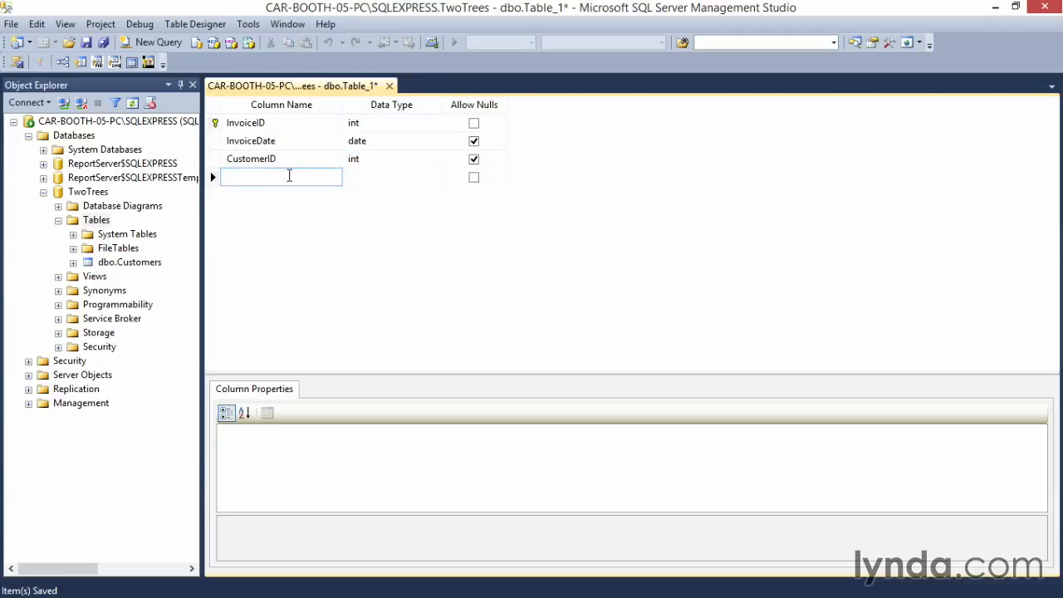
text(MethodOfPayment)
key(Tab)
text(t)
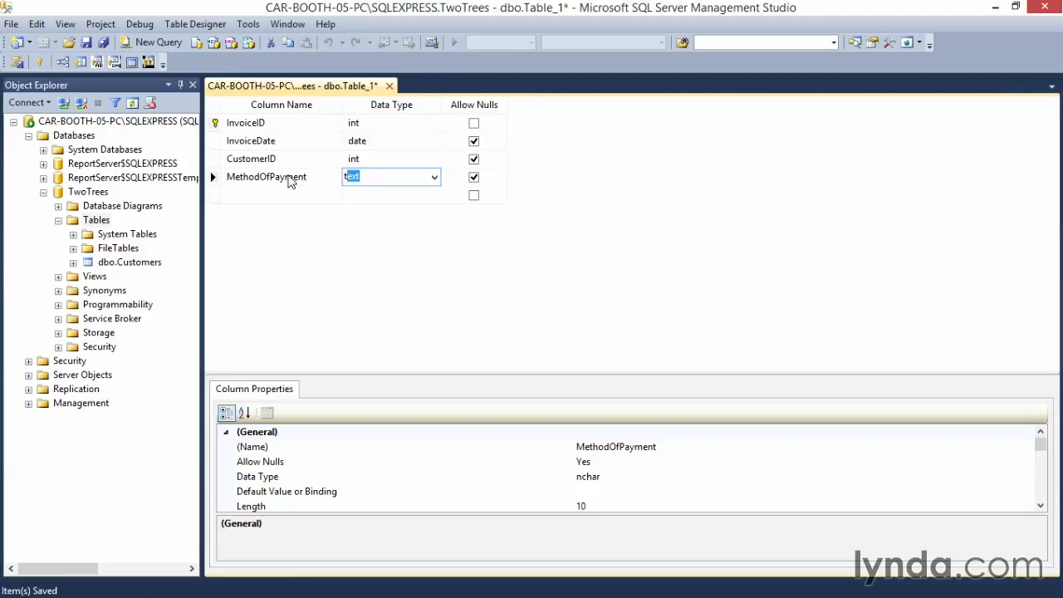
text(ca)
key(BackSpace)
key(BackSpace)
key(BackSpace)
text(varchar(14))
Step: Save the new table as Invoices and close its designer
click(389, 86)
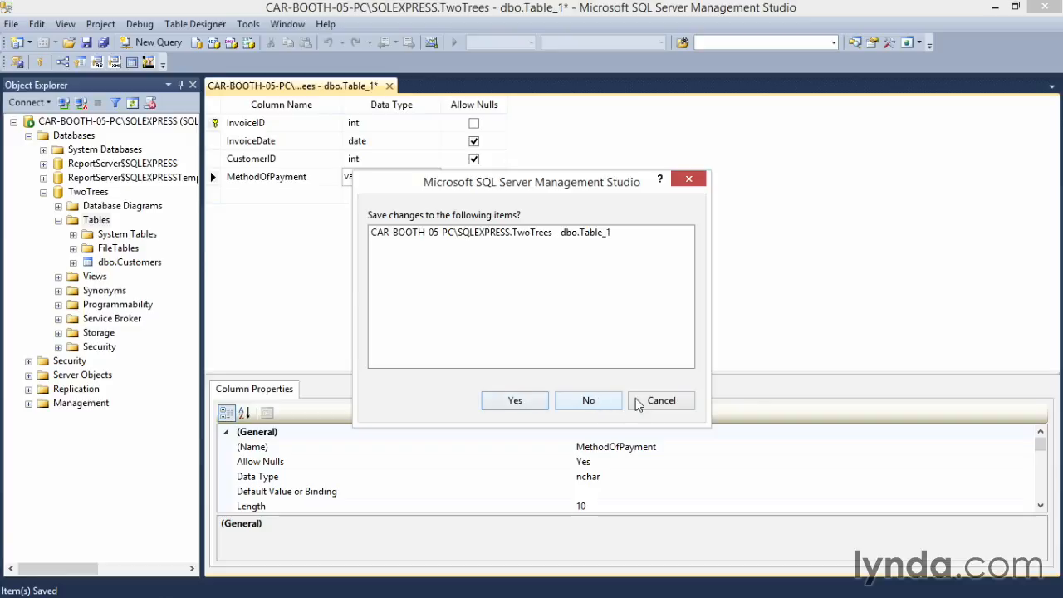
click(657, 402)
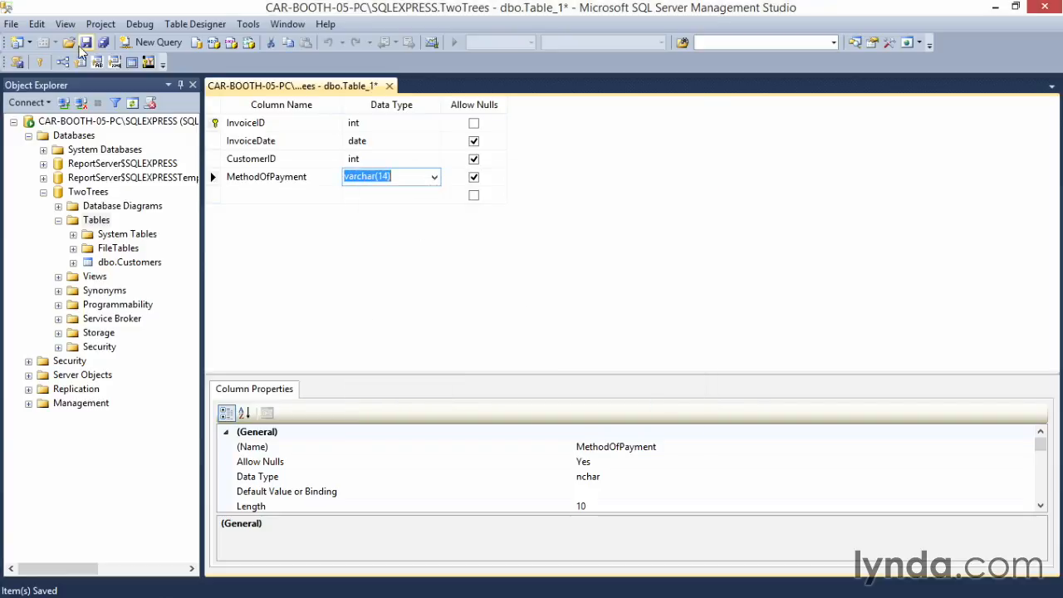
click(86, 42)
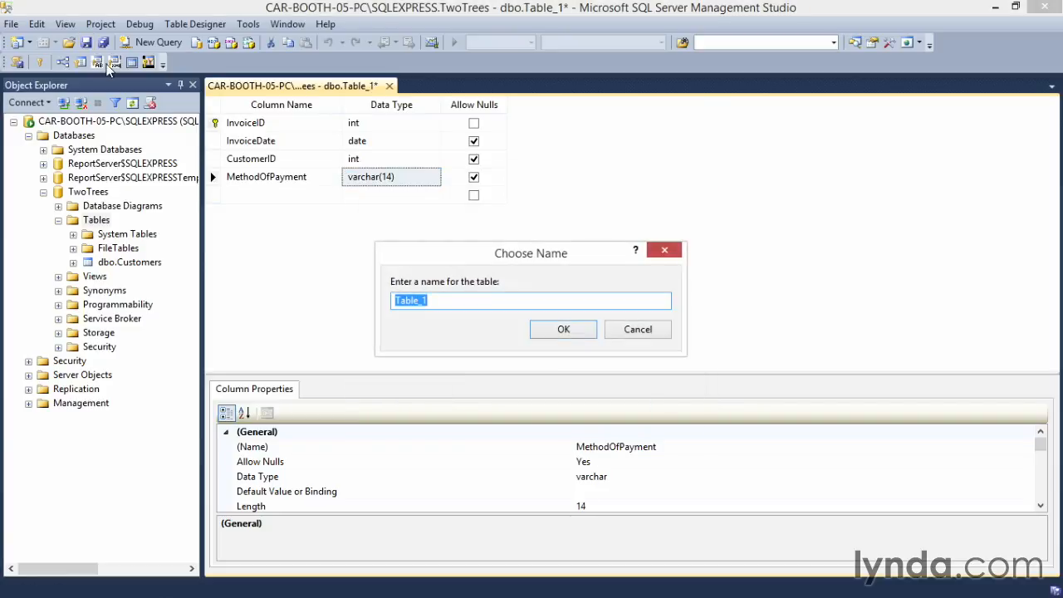
text(Invoices)
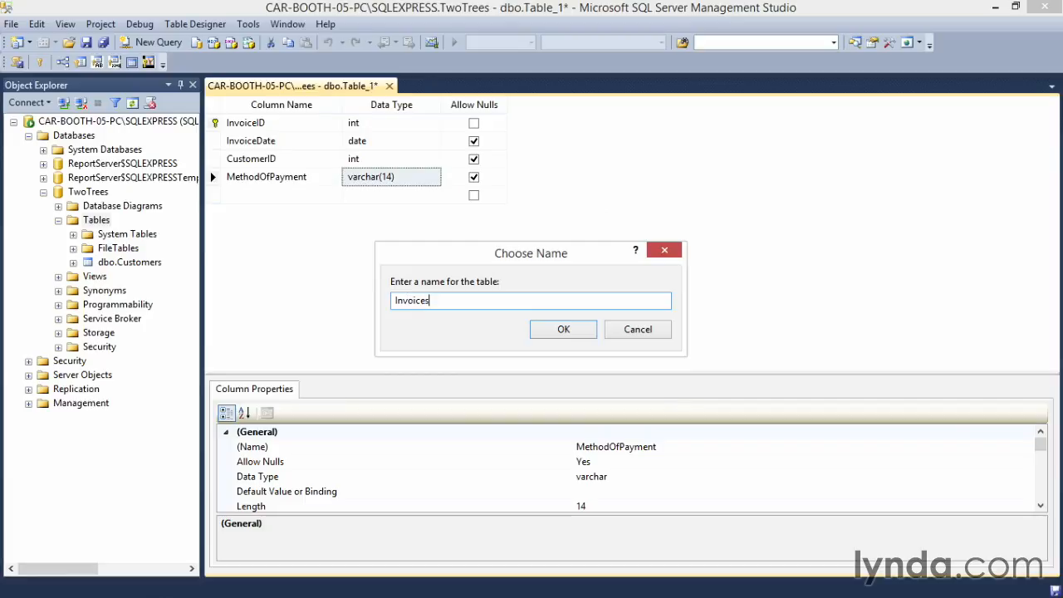
key(Return)
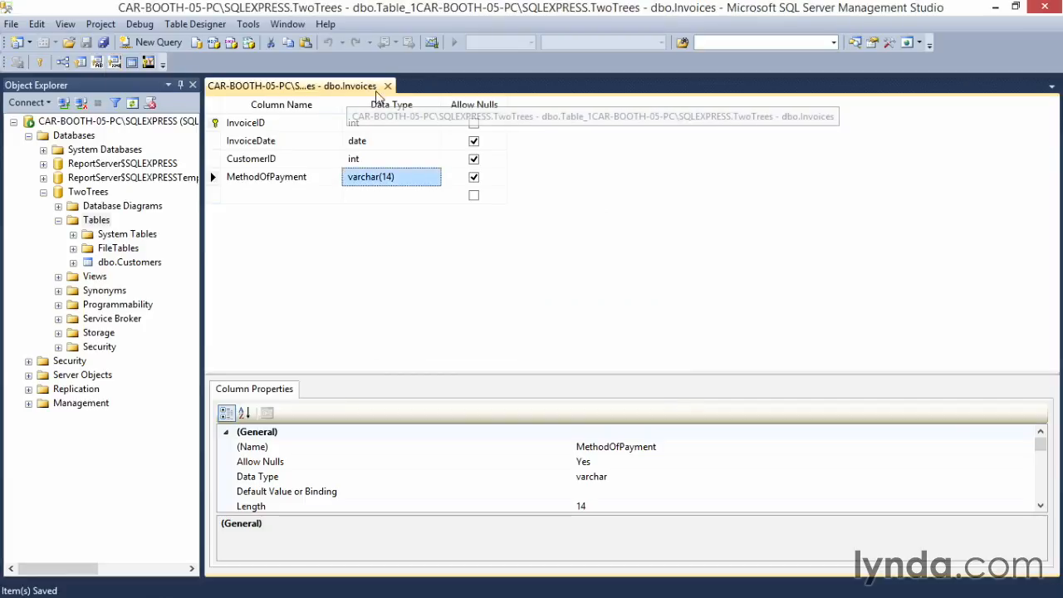
click(387, 86)
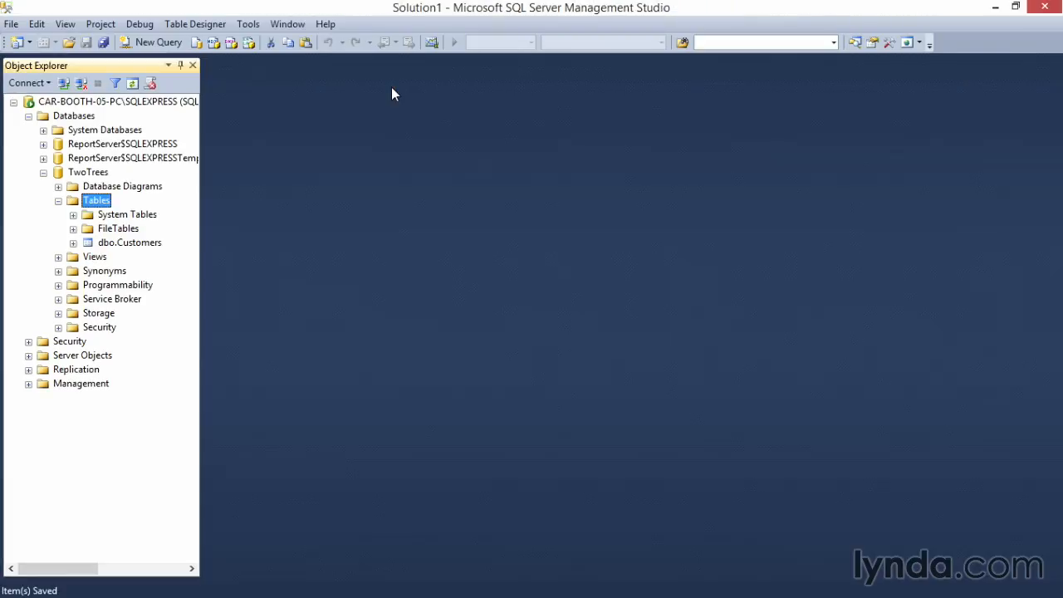
Step: Create another table in the TwoTrees database, with InvoiceID as its first column and the data type int
right_click(74, 201)
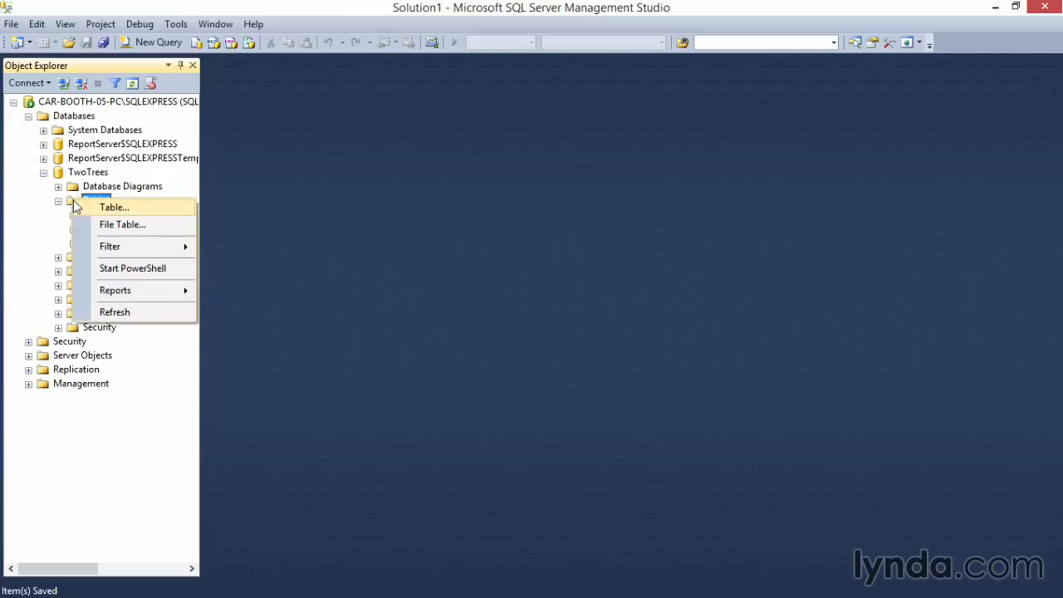
click(113, 207)
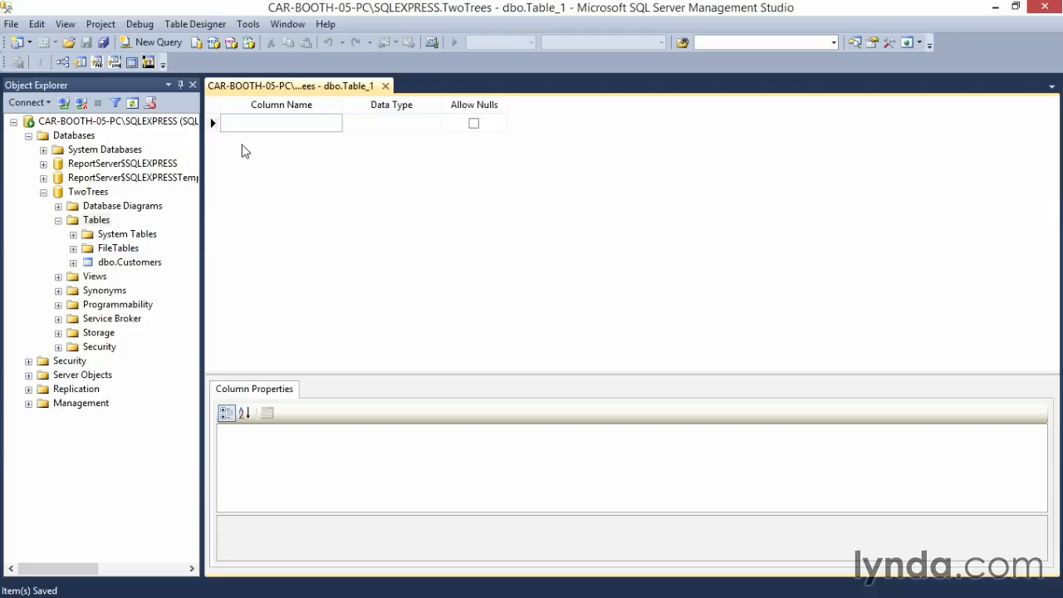
text(InvoiceID)
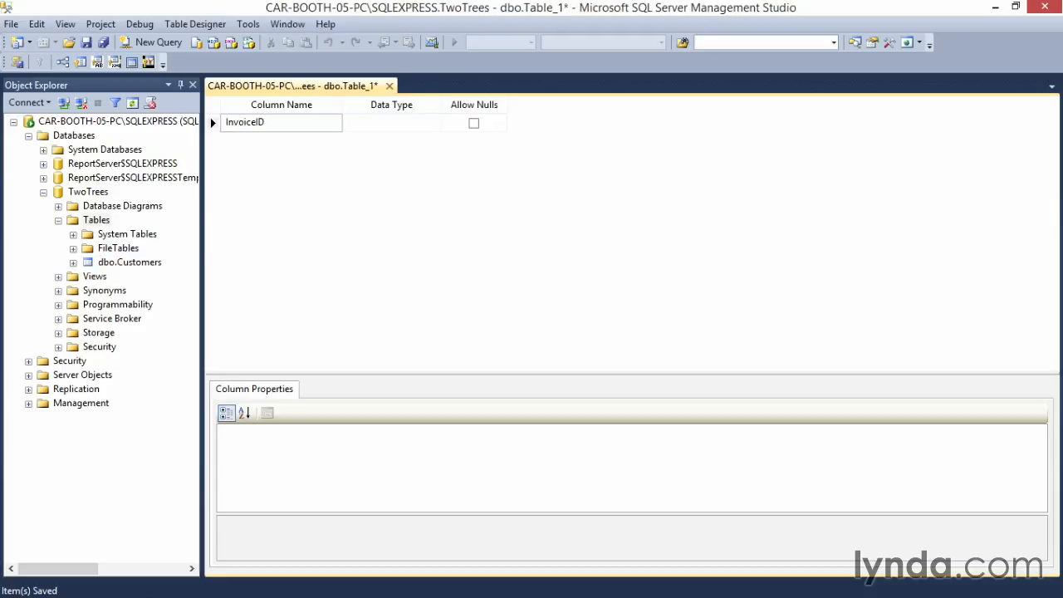
key(Tab)
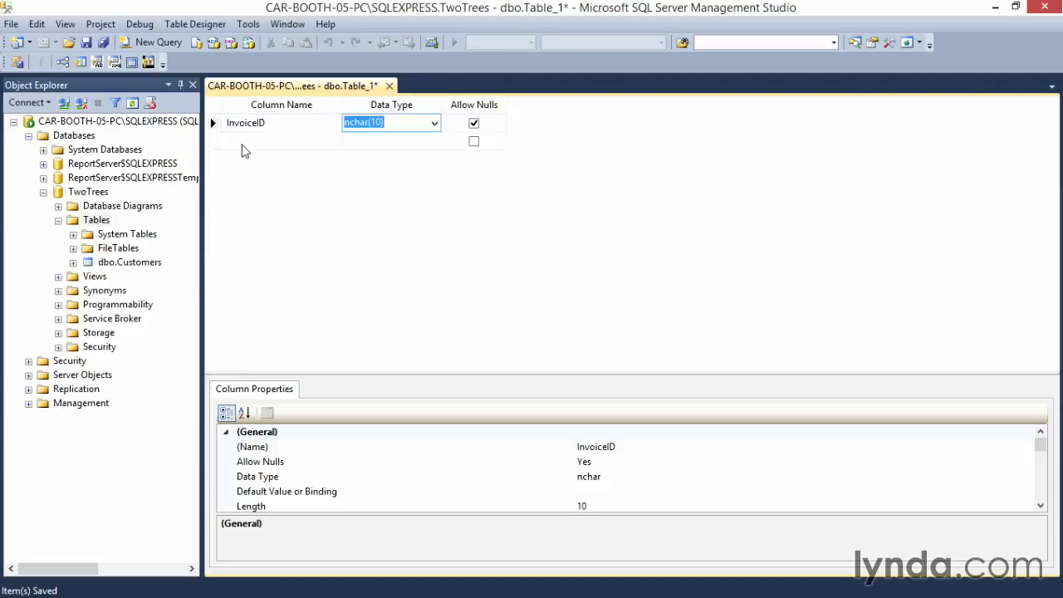
text(int)
Step: Add a LineItemNumber column with the data type int below InvoiceID
click(263, 143)
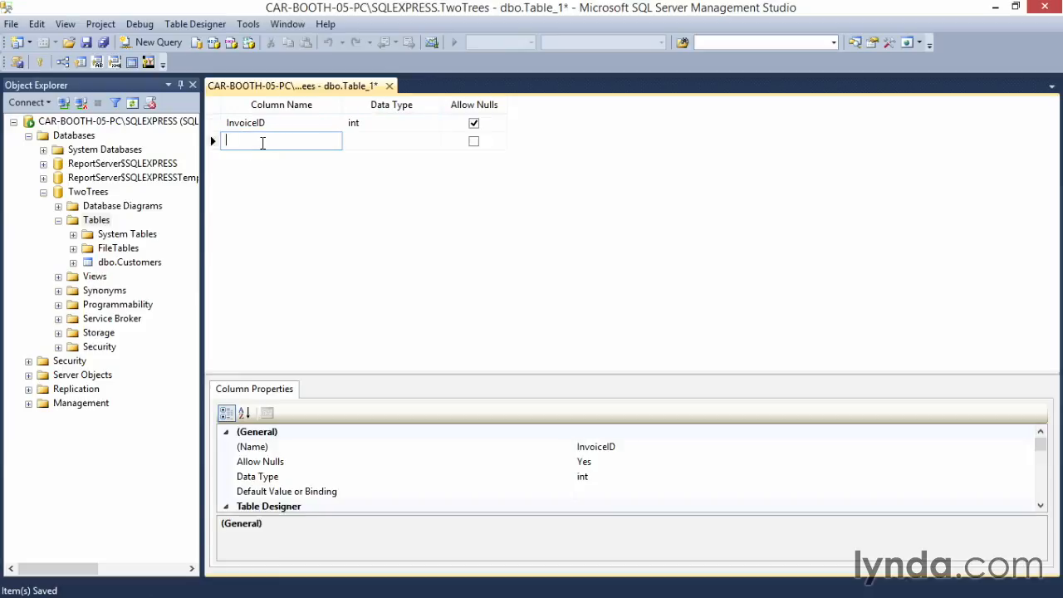
text(LineItemNumber)
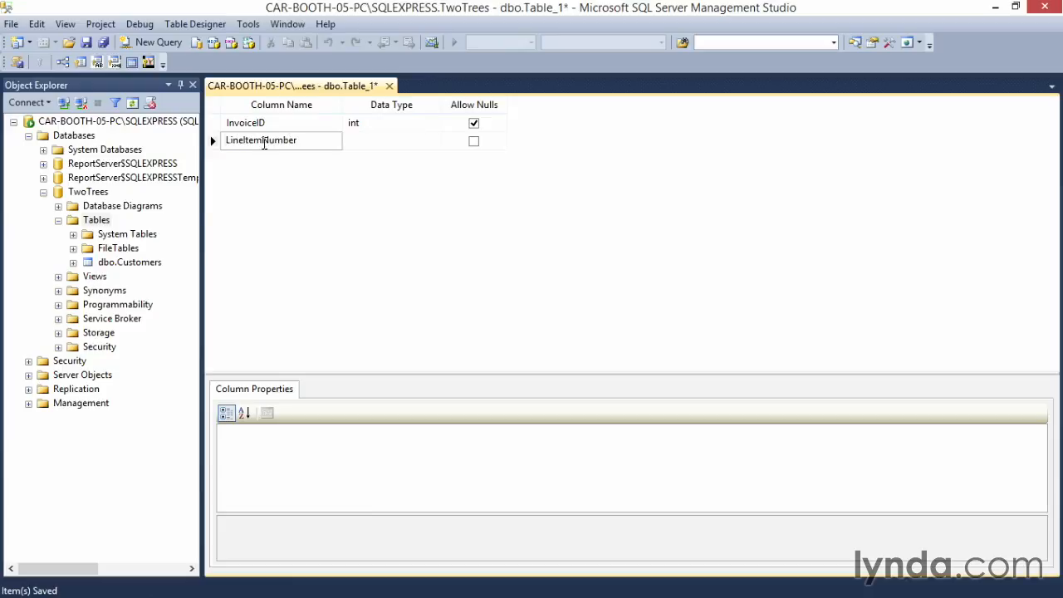
key(Tab)
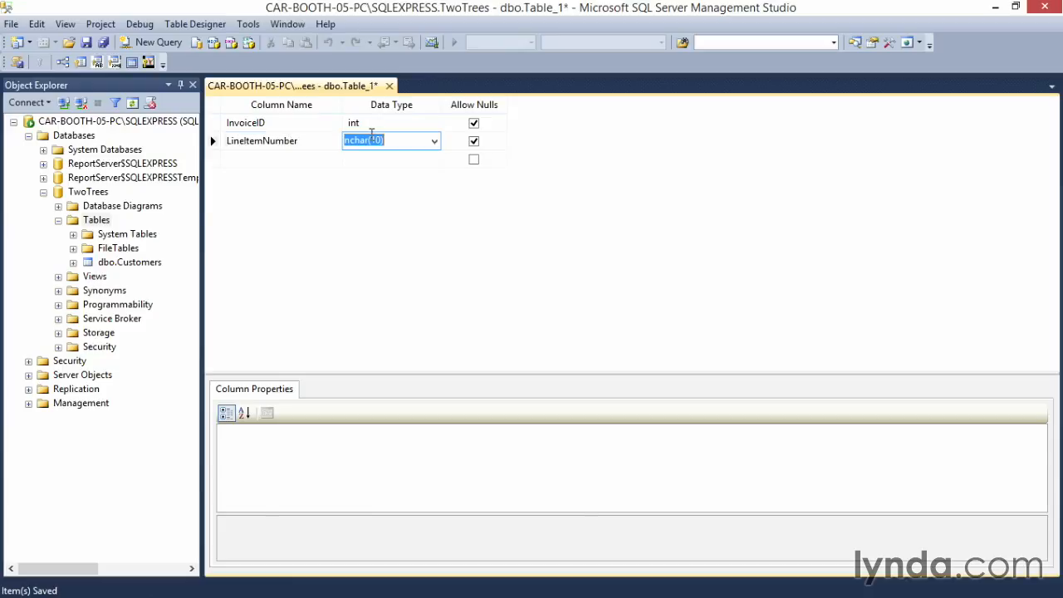
text(int)
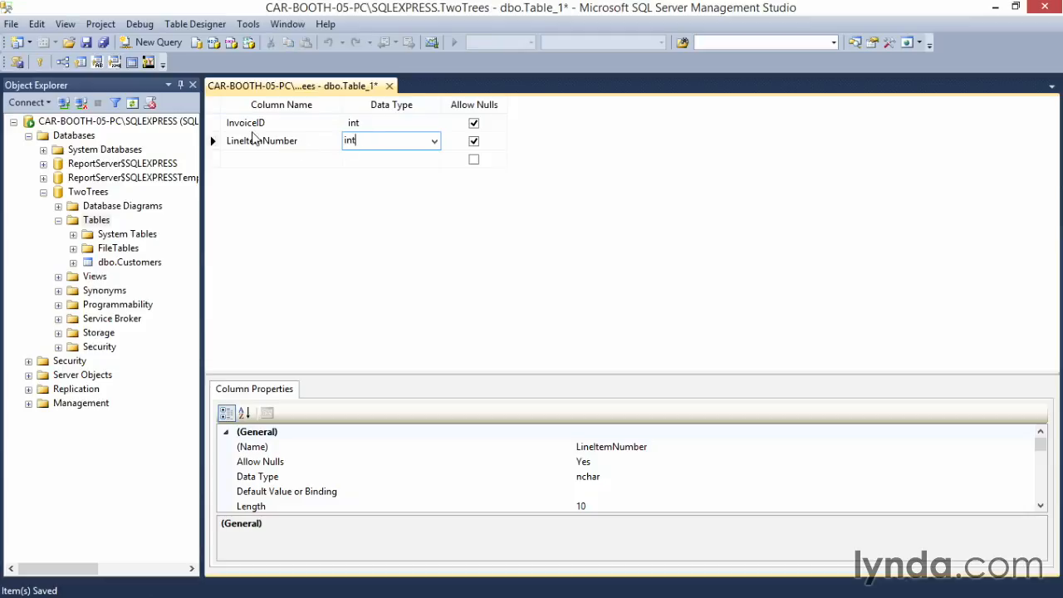
Step: Set InvoiceID and LineItemNumber together as the table's composite primary key
click(214, 123)
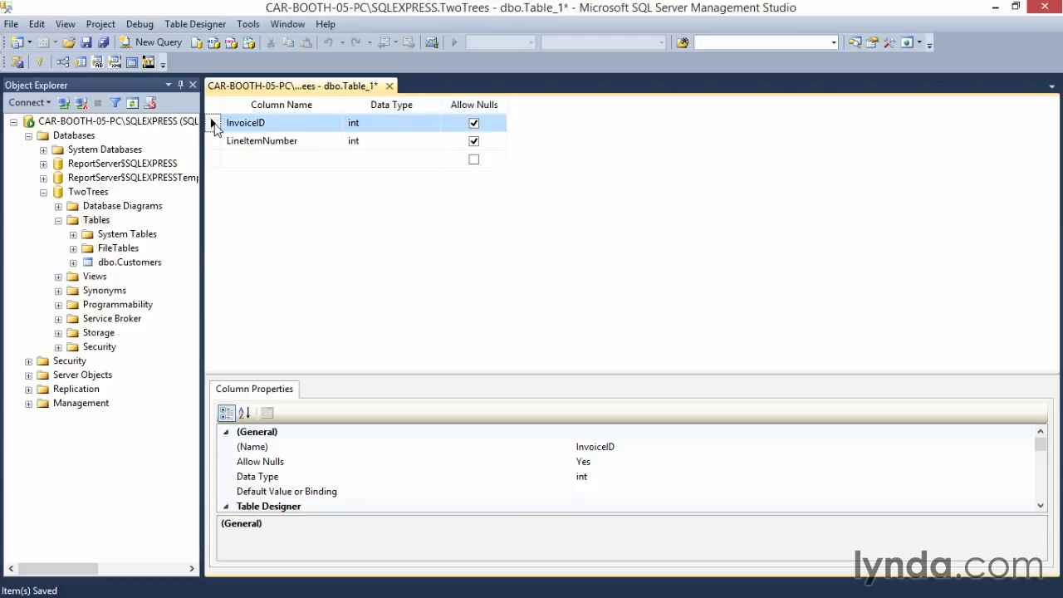
shift+click(215, 147)
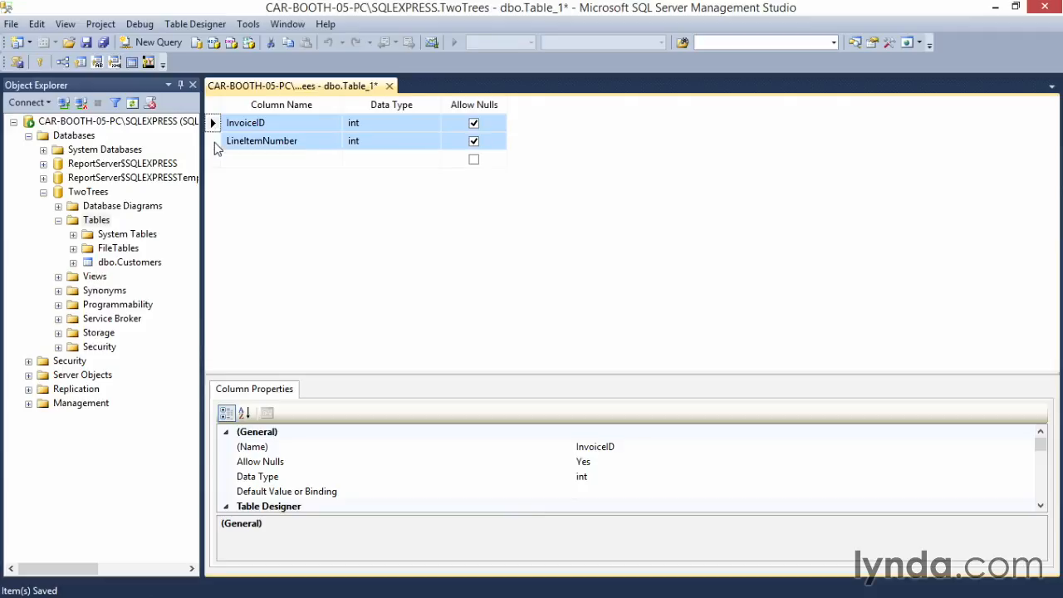
click(40, 63)
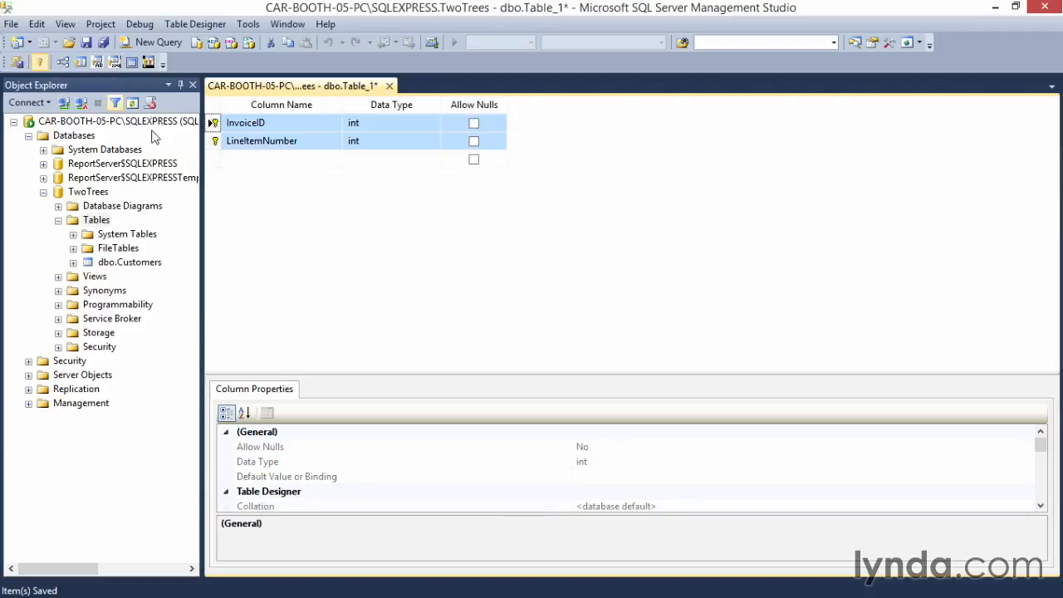
Step: Add a ProductID column with the data type int below LineItemNumber
click(252, 158)
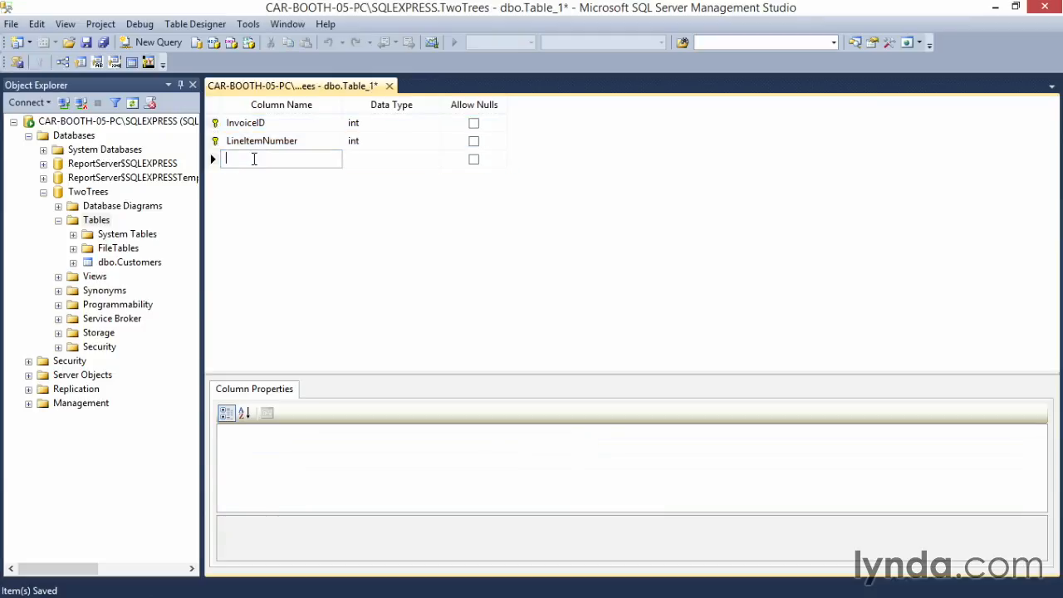
text(ProductID)
key(Tab)
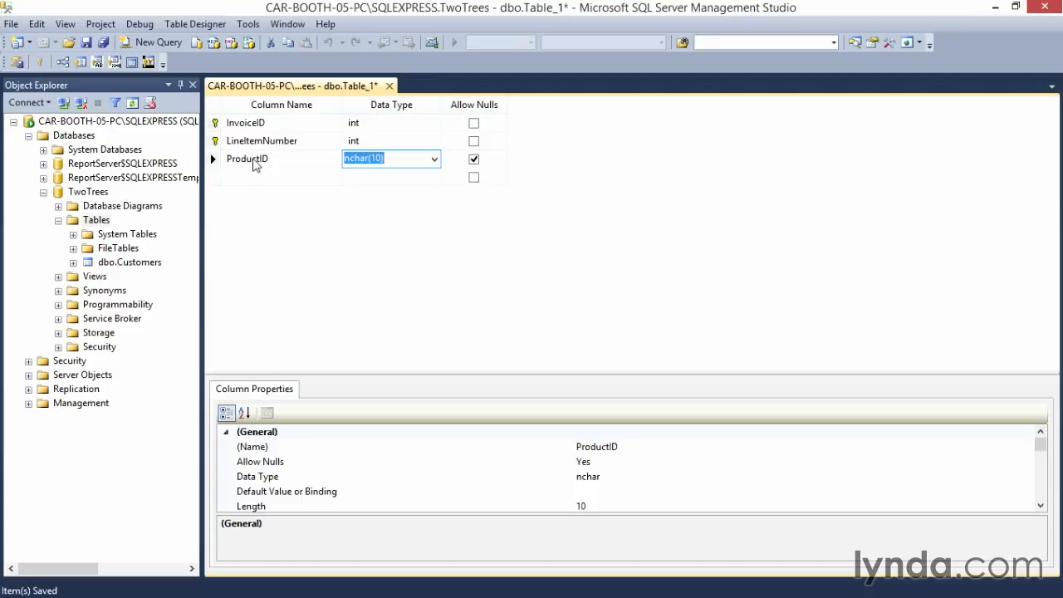
text(int)
Step: Add a Quantity column with the data type int below ProductID
click(257, 178)
text(Quantity)
key(Tab)
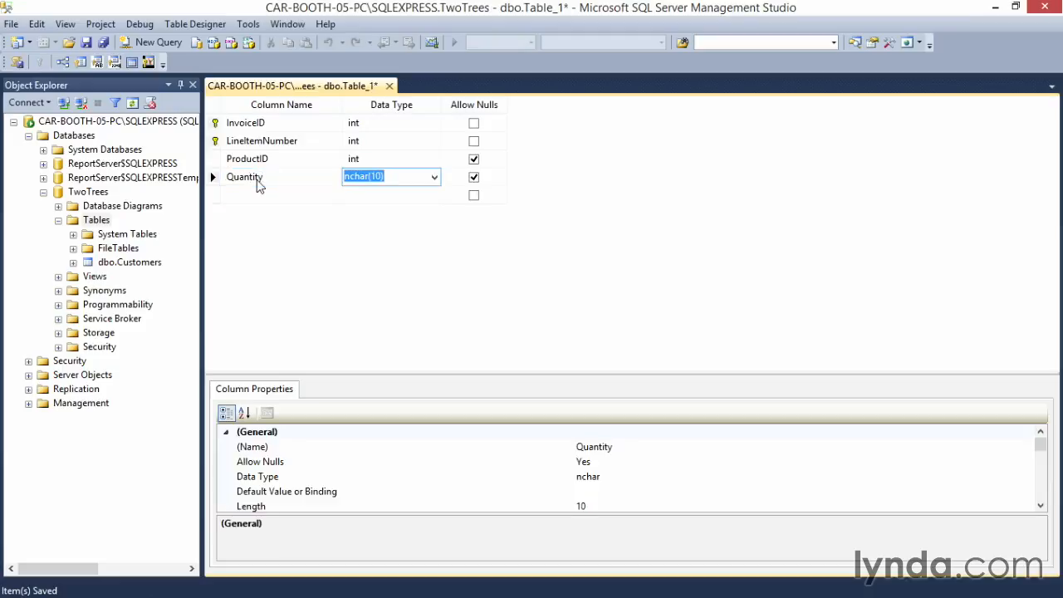
text(int)
key(Tab)
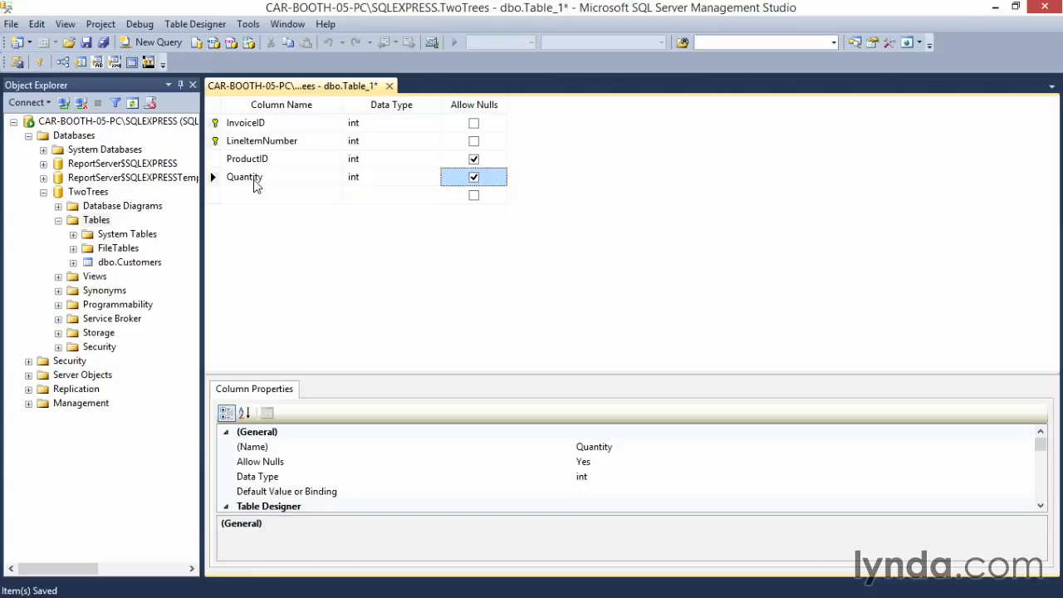
Step: Save the new table as LineItems and close its designer
click(86, 43)
text(LineItems)
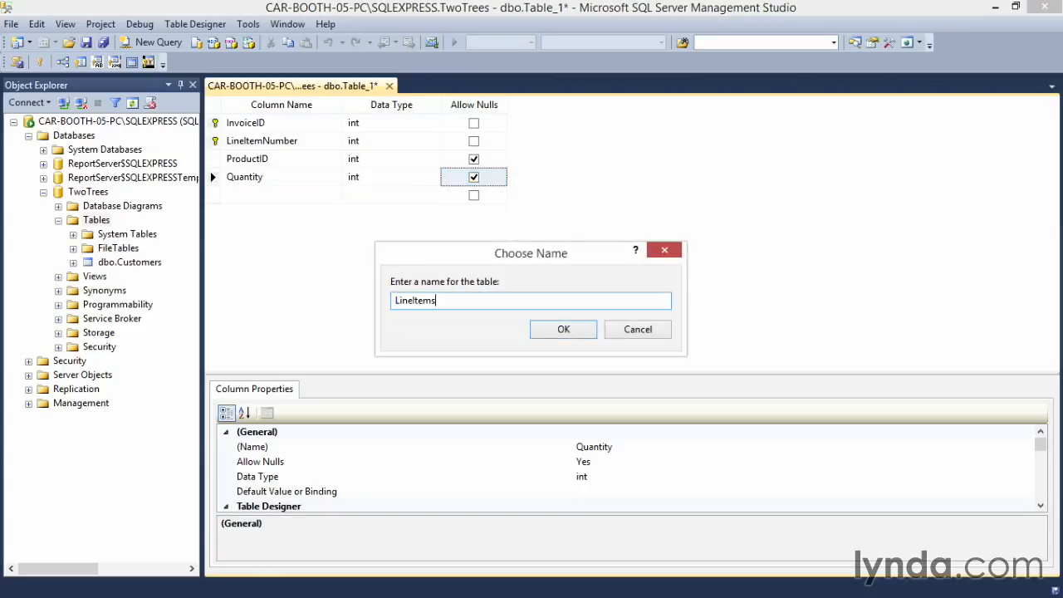
click(554, 329)
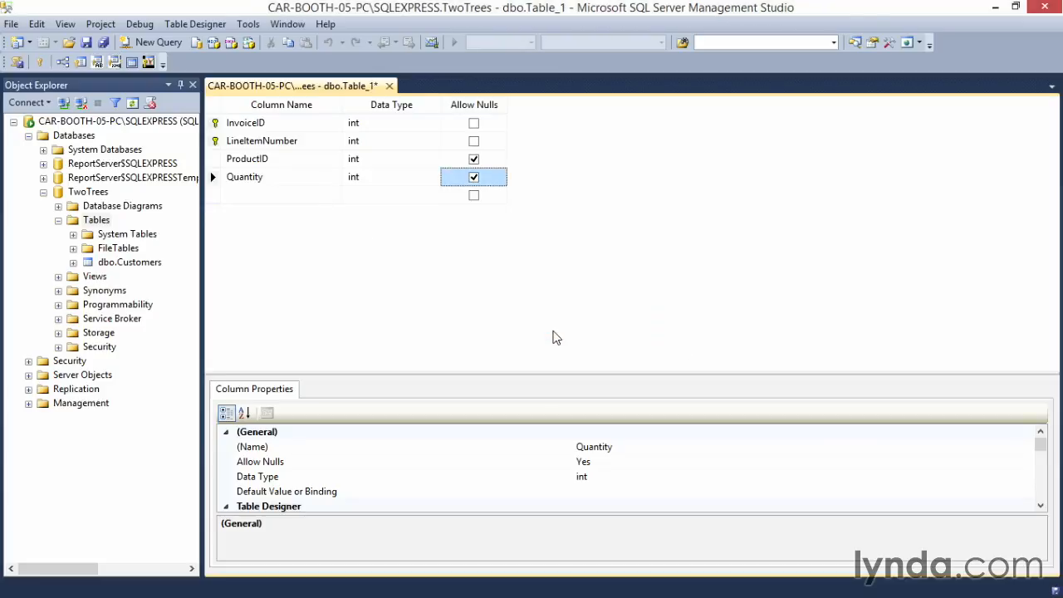
click(387, 86)
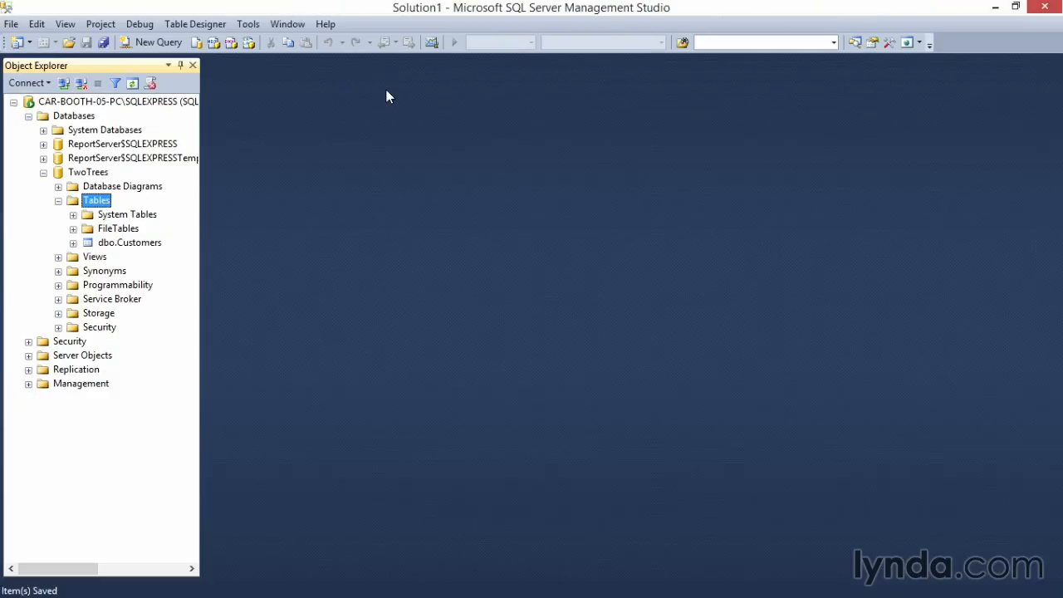
Step: Create another table in the TwoTrees database, with ProductID as its first column and the data type int
right_click(73, 206)
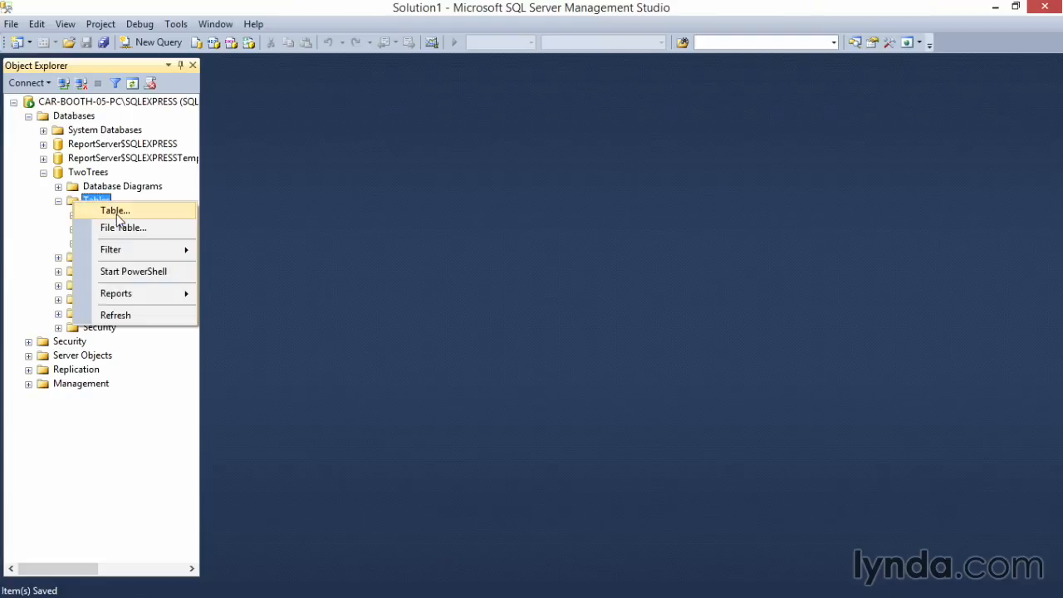
click(117, 214)
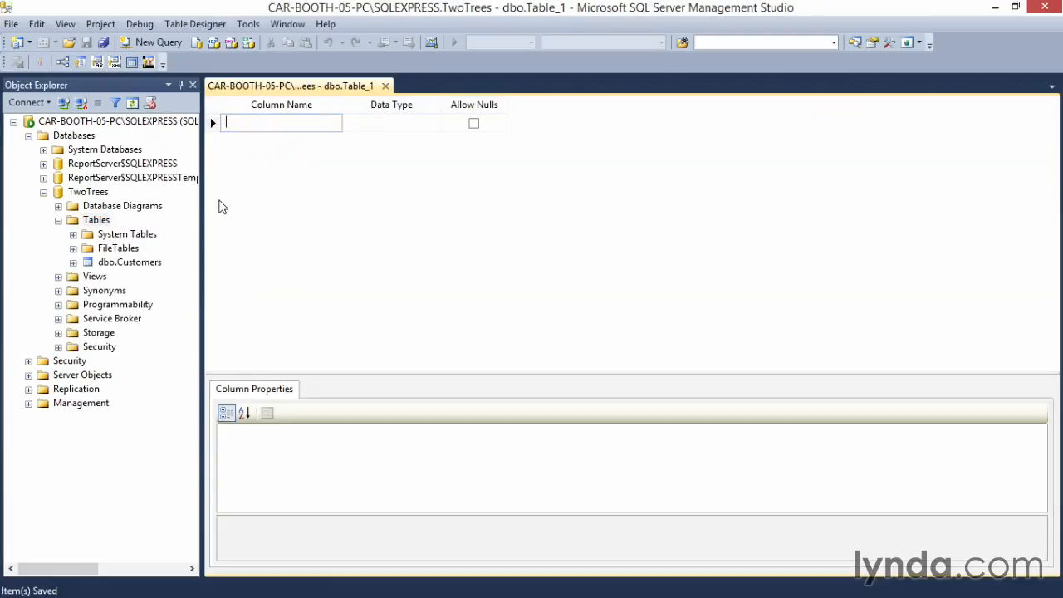
text(Pro)
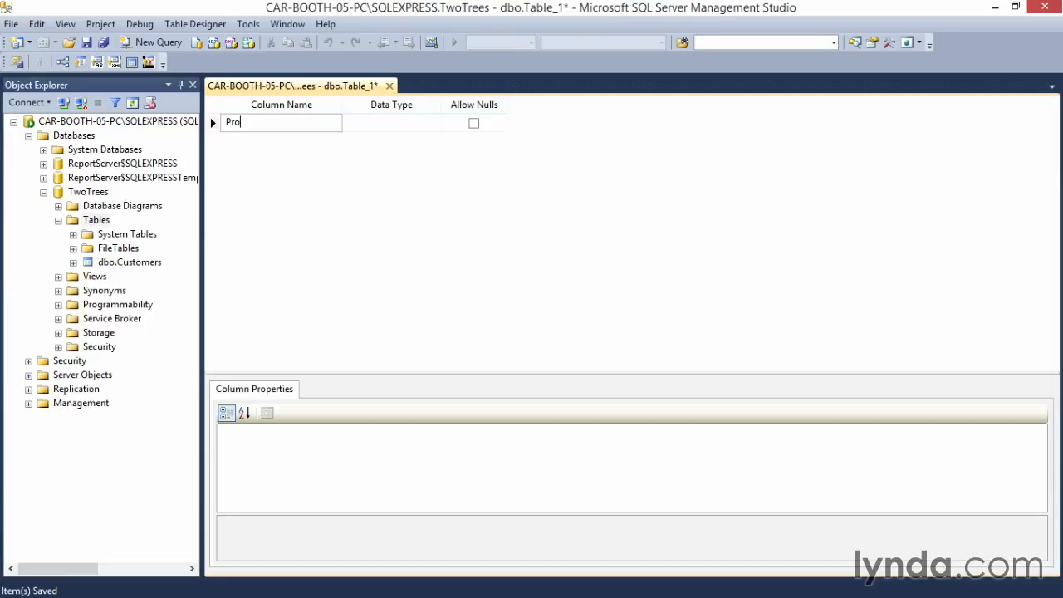
text(ductID)
key(Tab)
text(int)
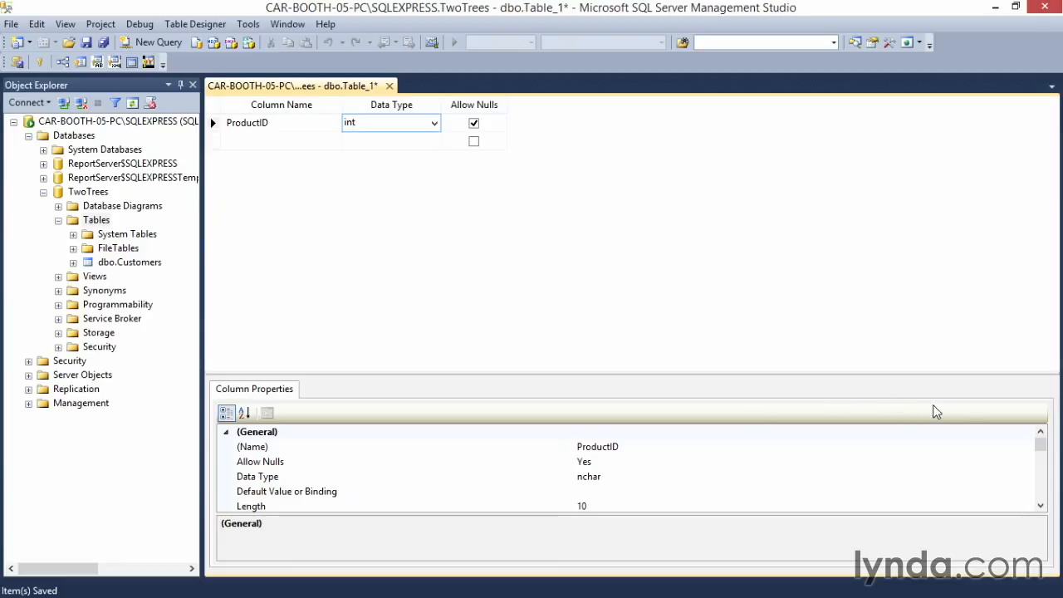
Step: Make ProductID an identity column and set it as the table's primary key
drag(1042, 451, 1037, 483)
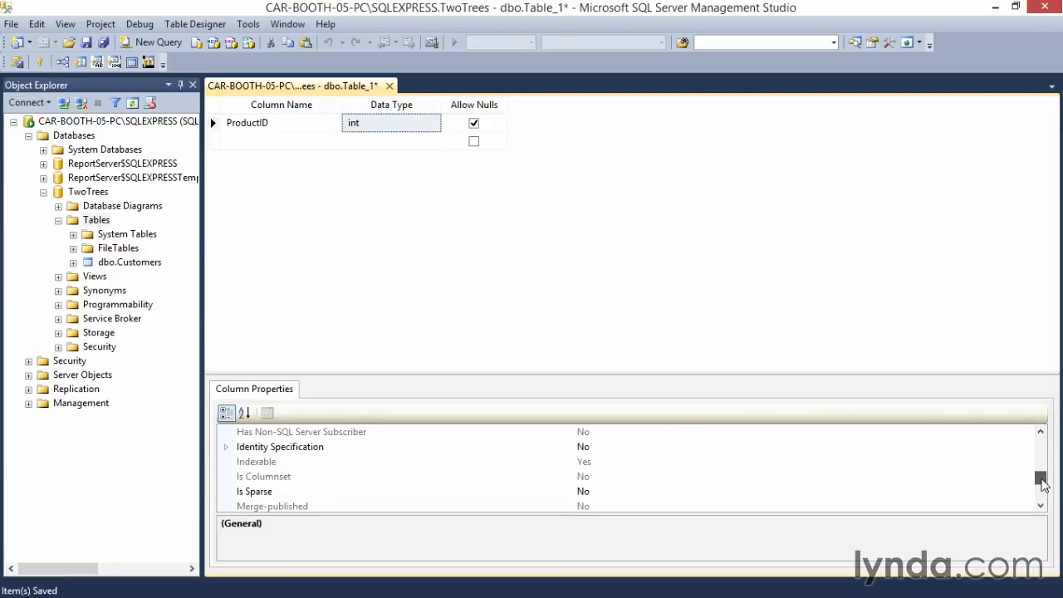
click(226, 448)
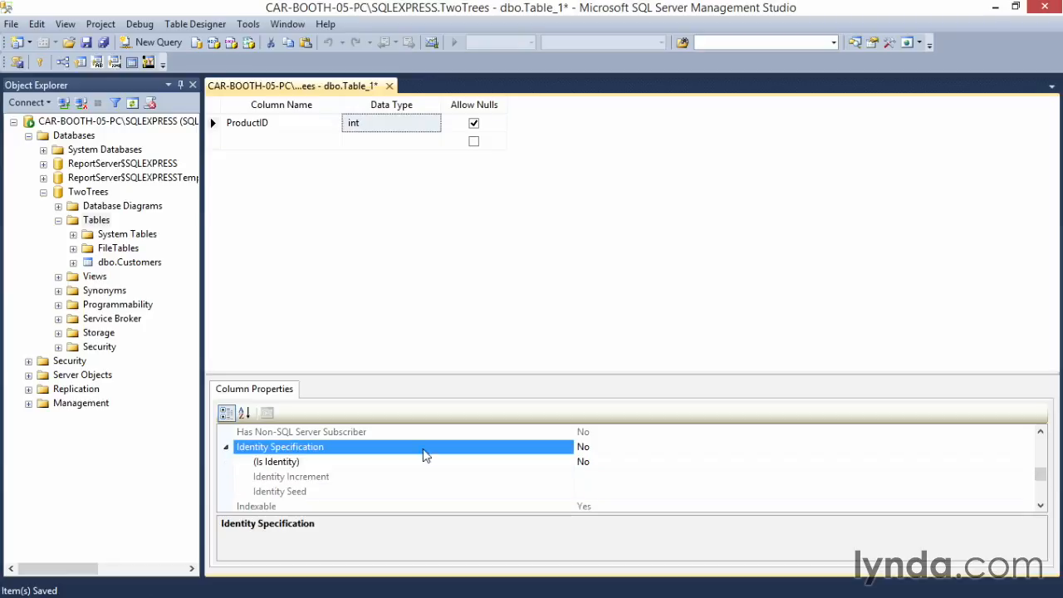
click(606, 462)
click(1027, 462)
click(947, 480)
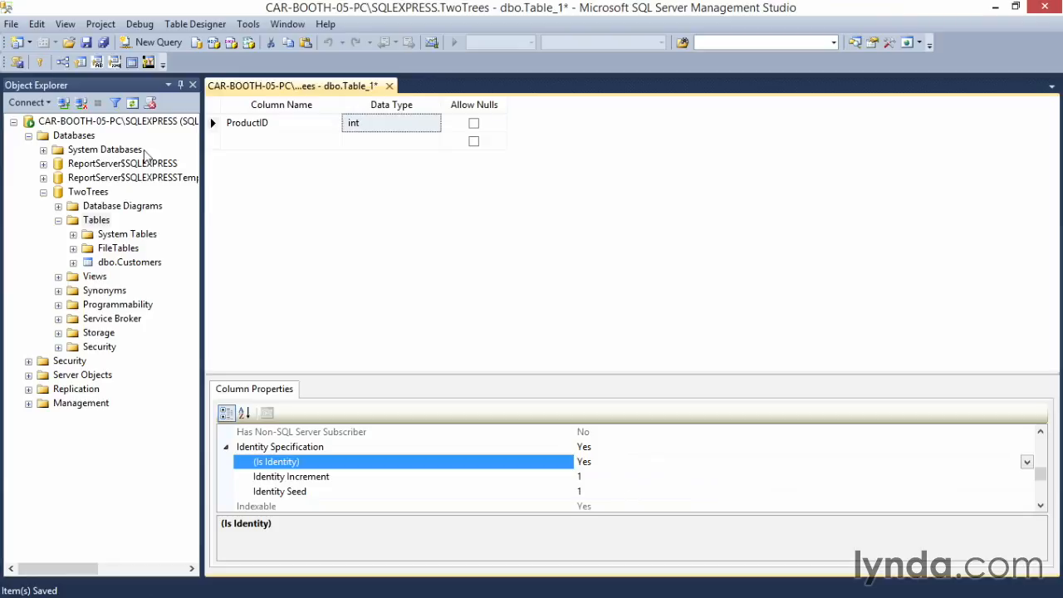
click(40, 64)
Step: Add an OilType column with the data type varchar(50) below ProductID
click(261, 142)
text(OilType)
key(Tab)
text(varchar()
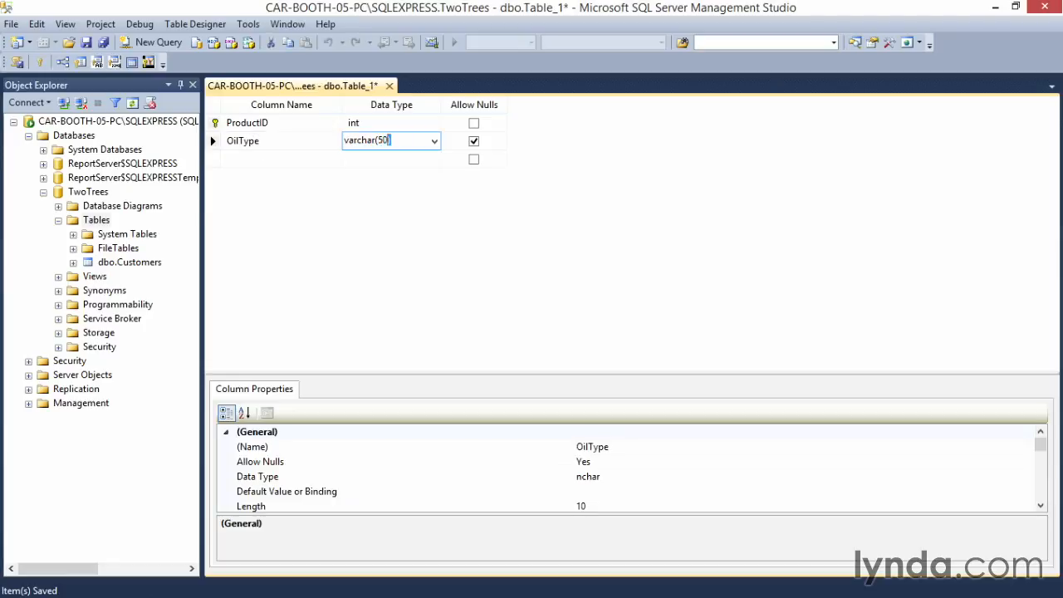
key(Tab)
key(Tab)
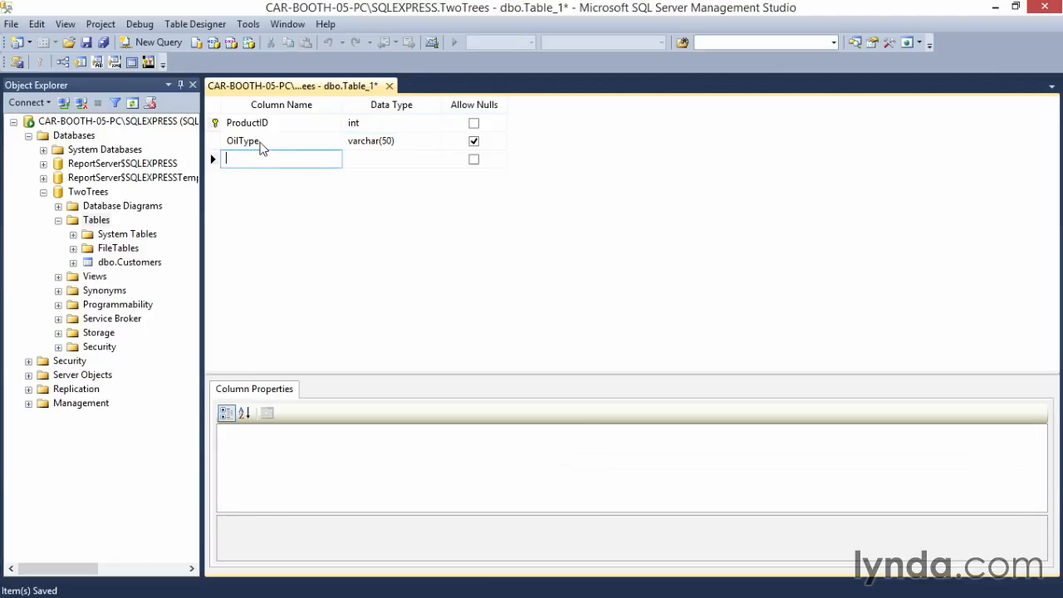
Step: Add a BottleSize column with the data type float below OilType
text(BottleSize)
key(Tab)
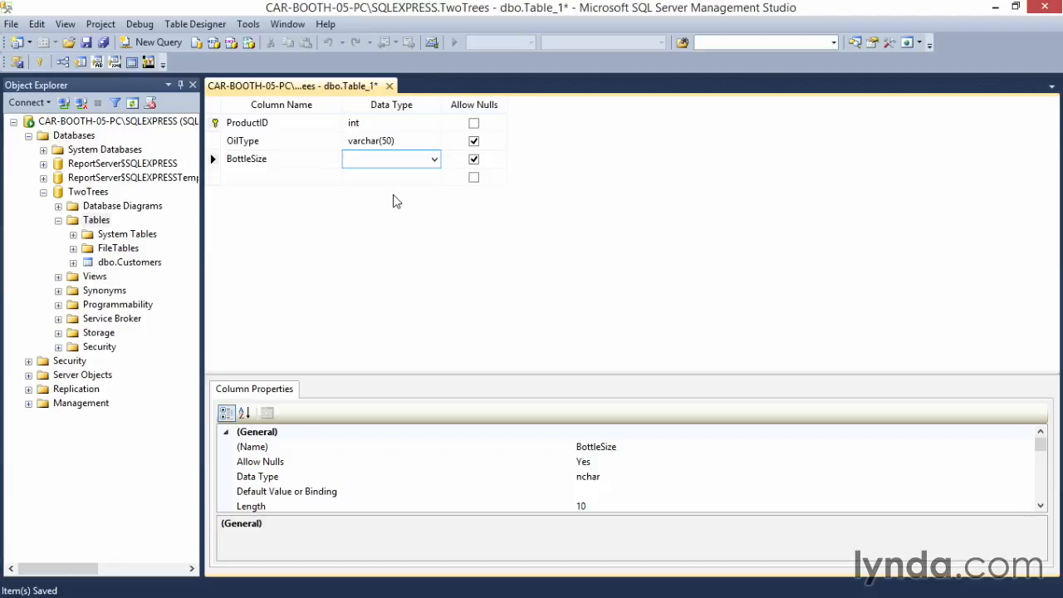
text(float)
key(Tab)
Step: Add a Weight column with the data type float below BottleSize
click(281, 176)
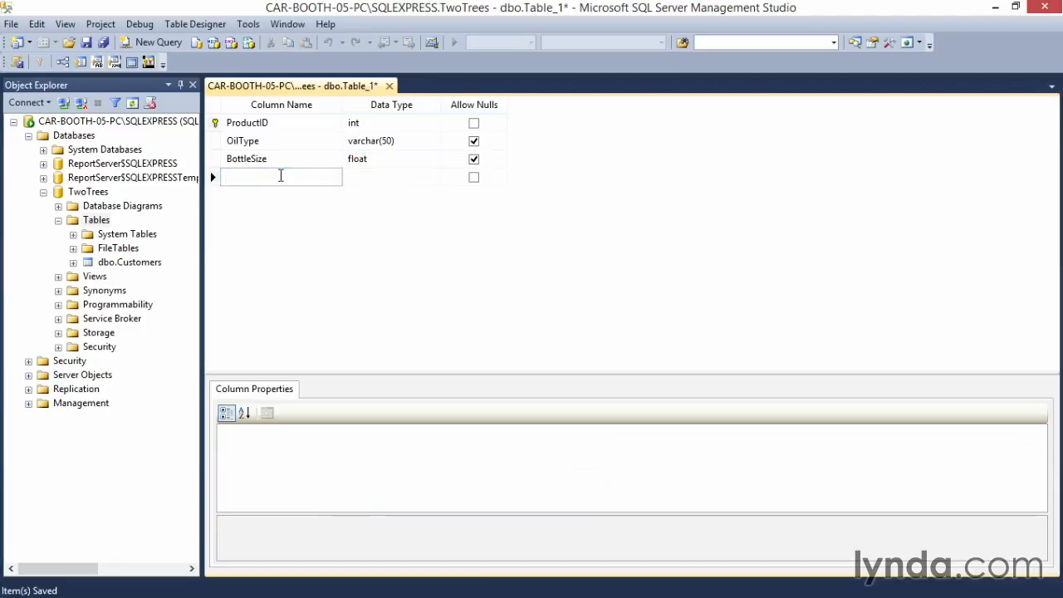
text(Weight)
key(Tab)
text(f)
key(Tab)
Step: Add a Price column with the data type money below Weight
key(Tab)
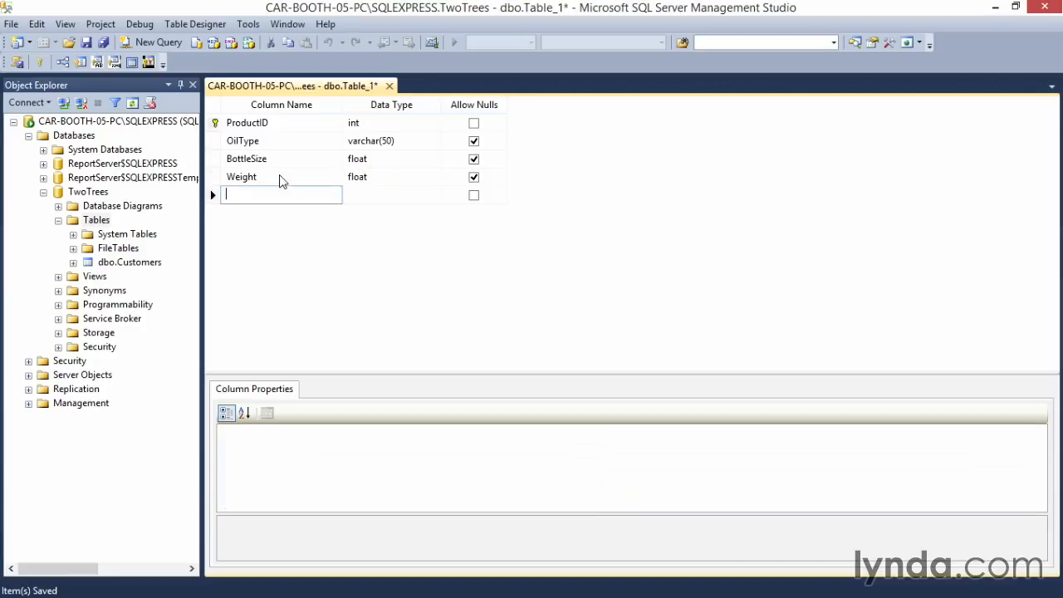
text(Price)
key(Tab)
key(BackSpace)
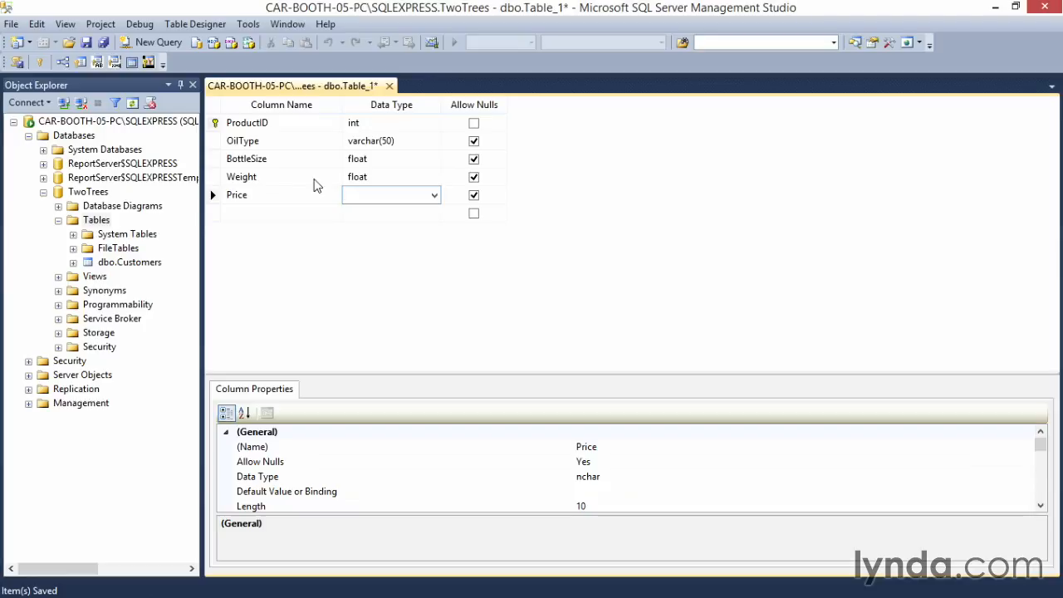
click(433, 195)
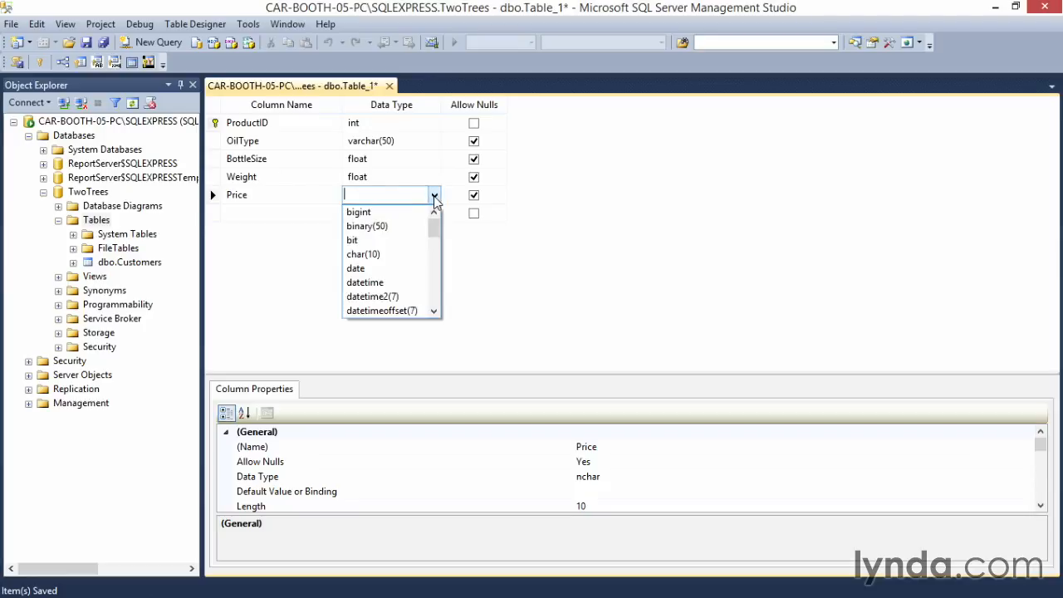
drag(437, 223, 440, 260)
click(364, 243)
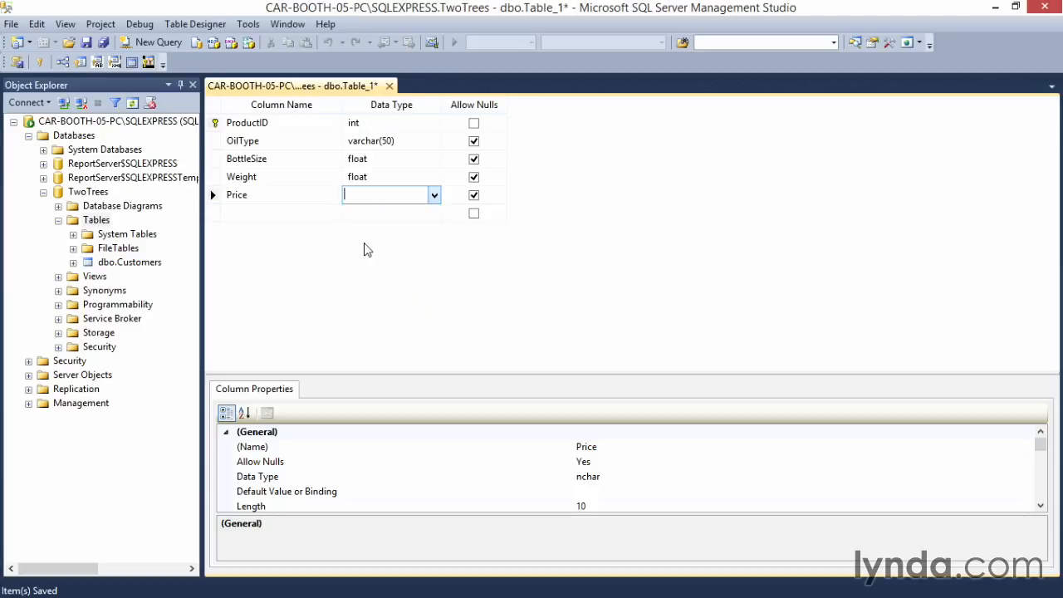
Step: Save the new table as Products and close its designer
click(86, 42)
text(Products)
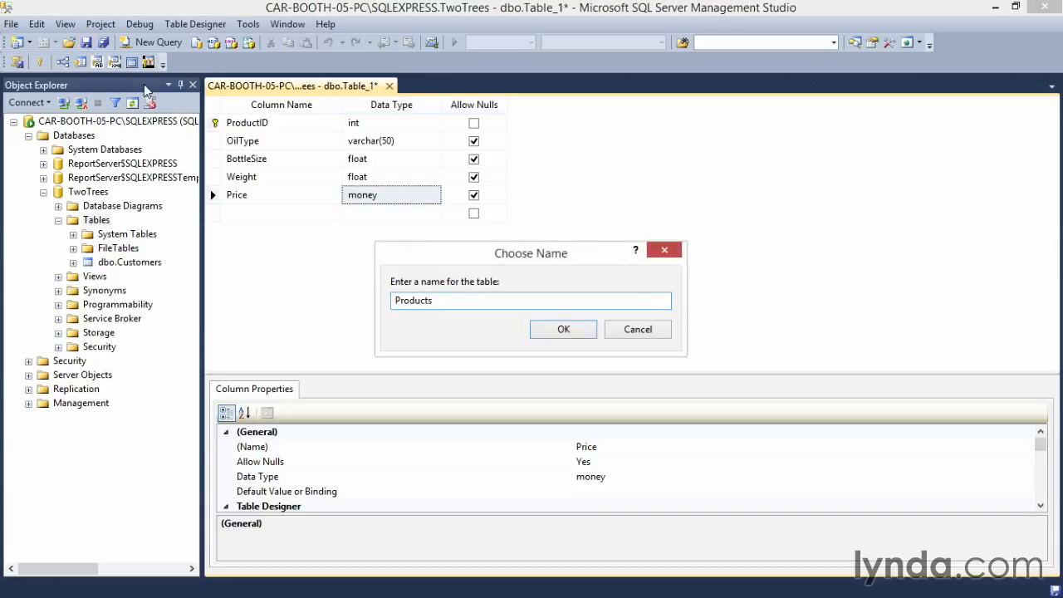
click(558, 330)
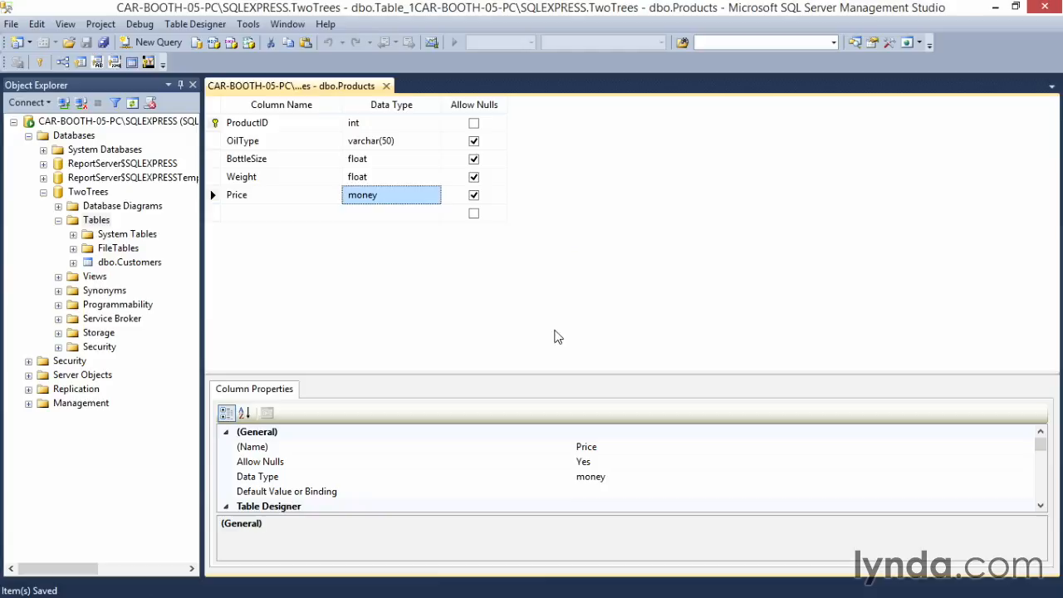
click(388, 86)
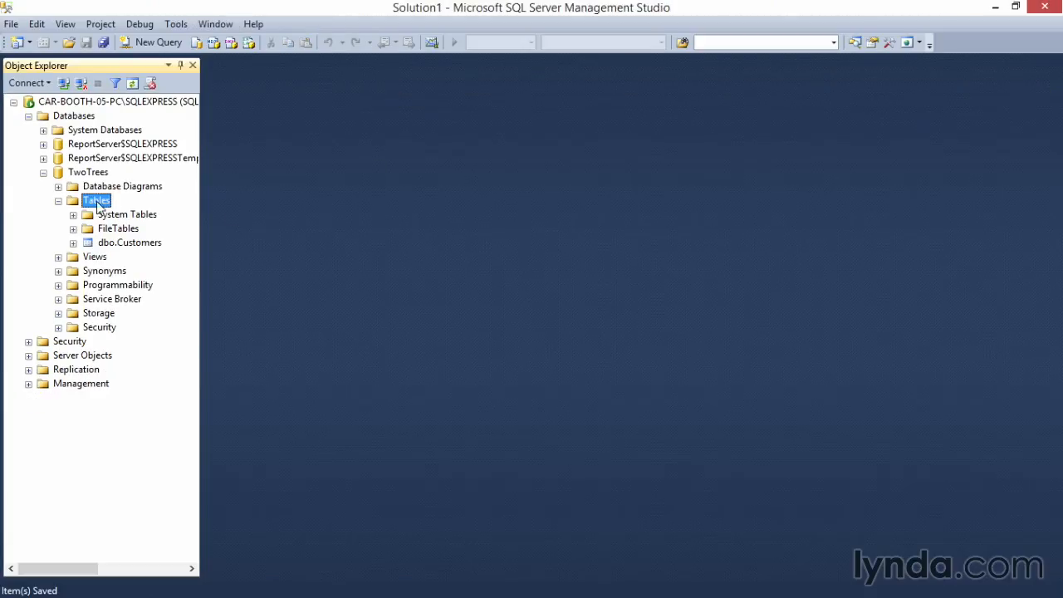
Step: Refresh the TwoTrees database's table list and add a new check constraint to the Invoices table
right_click(95, 200)
click(153, 314)
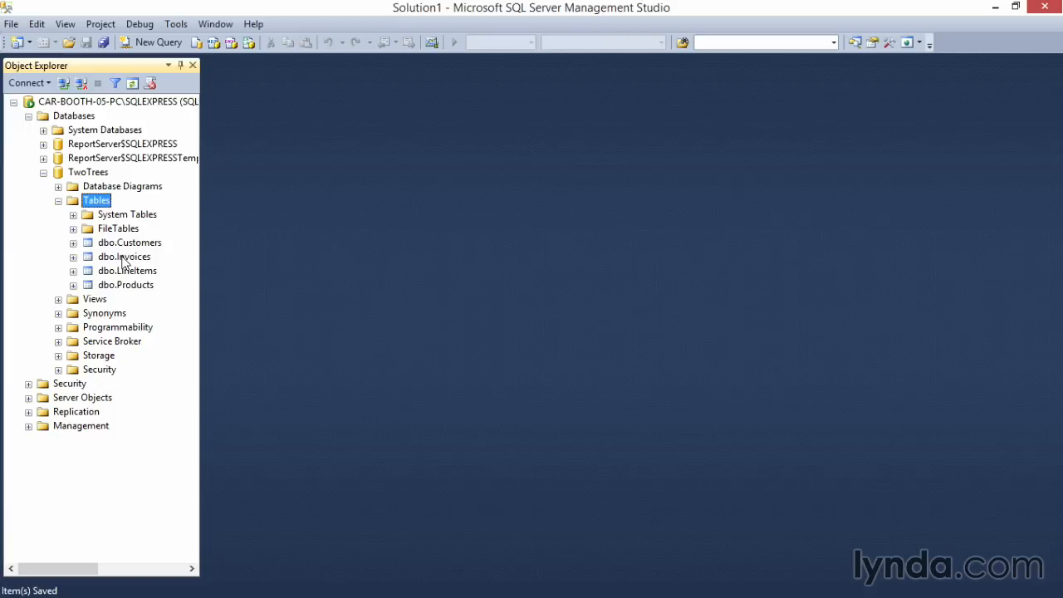
click(103, 259)
click(73, 257)
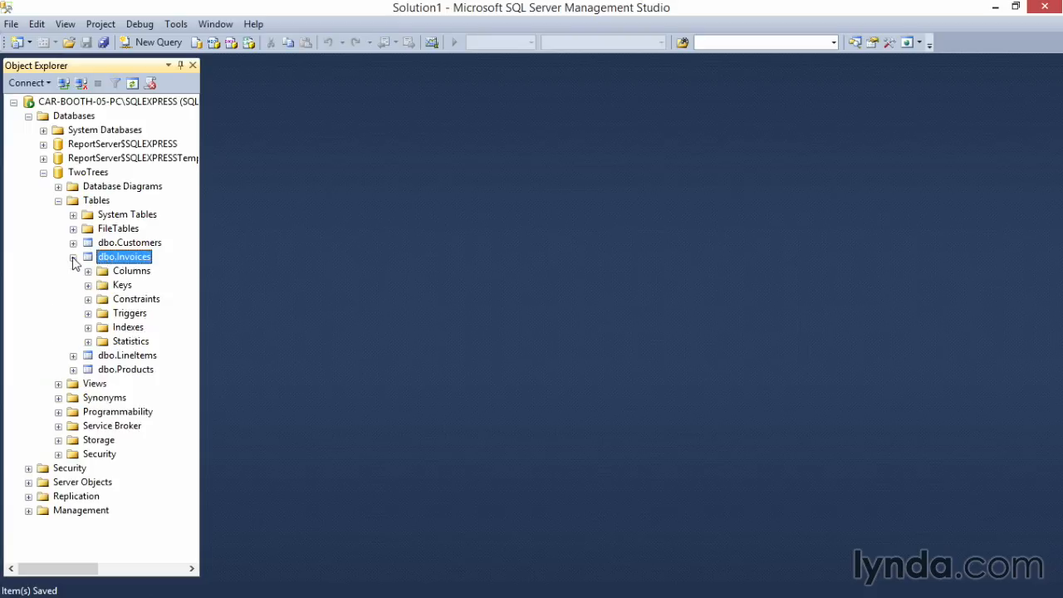
right_click(104, 302)
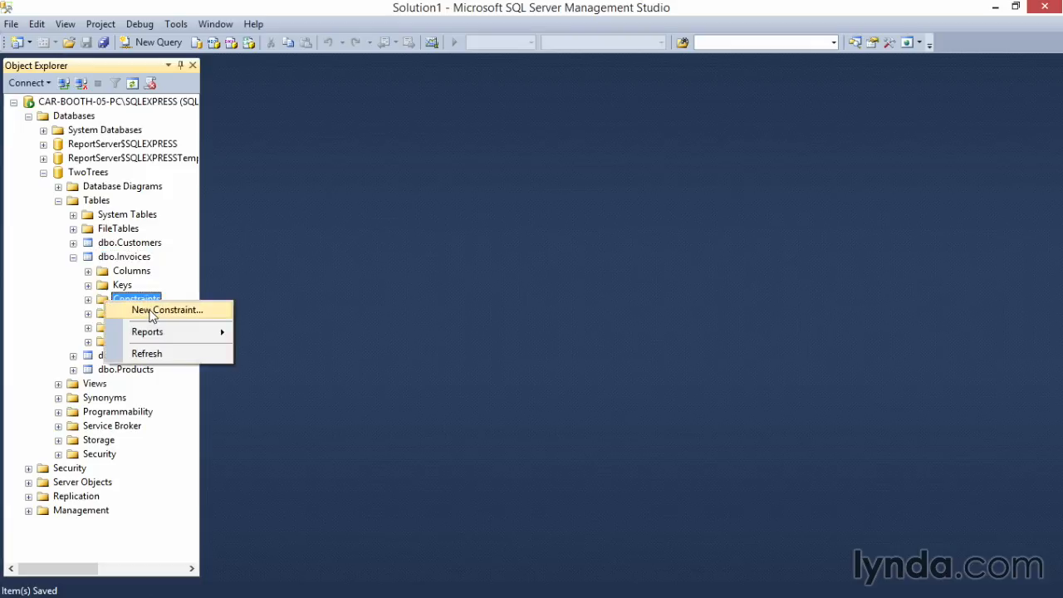
click(149, 310)
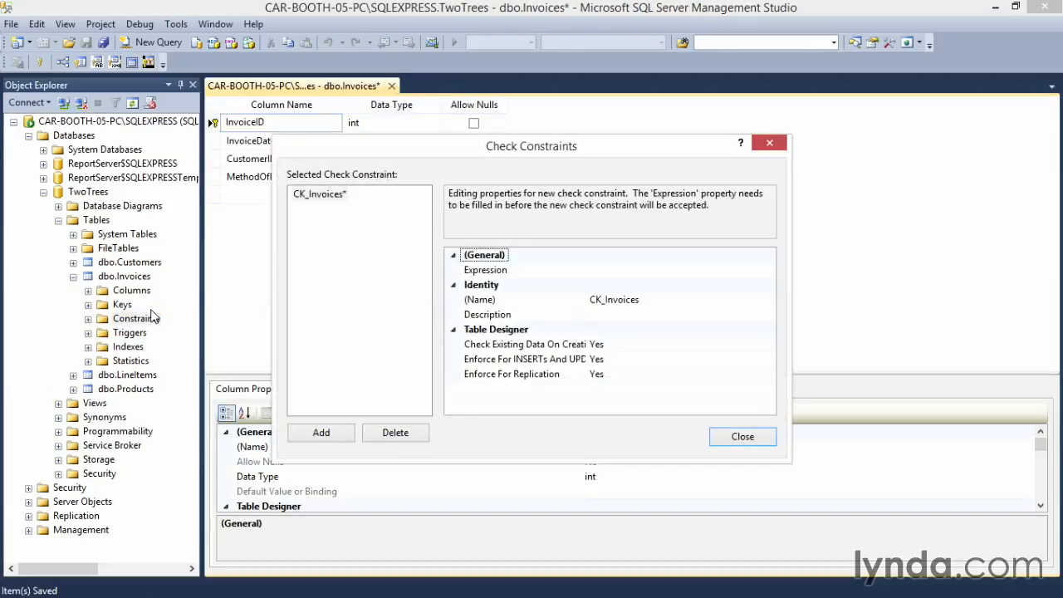
Step: Set the new check constraint's expression to MethodOfPayment In ('Credit Card','Purchase Order')
click(621, 269)
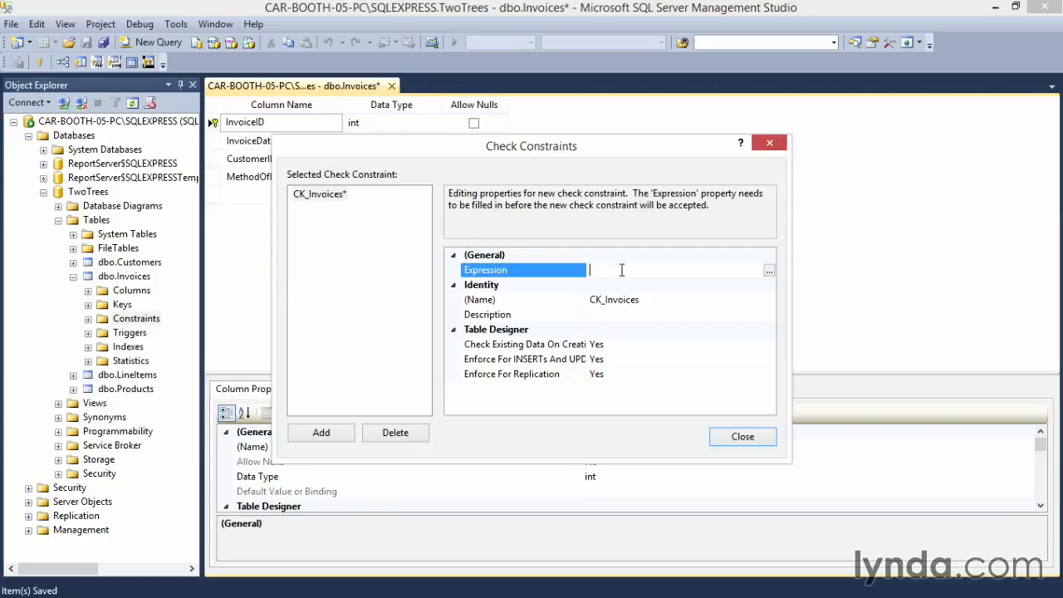
click(769, 275)
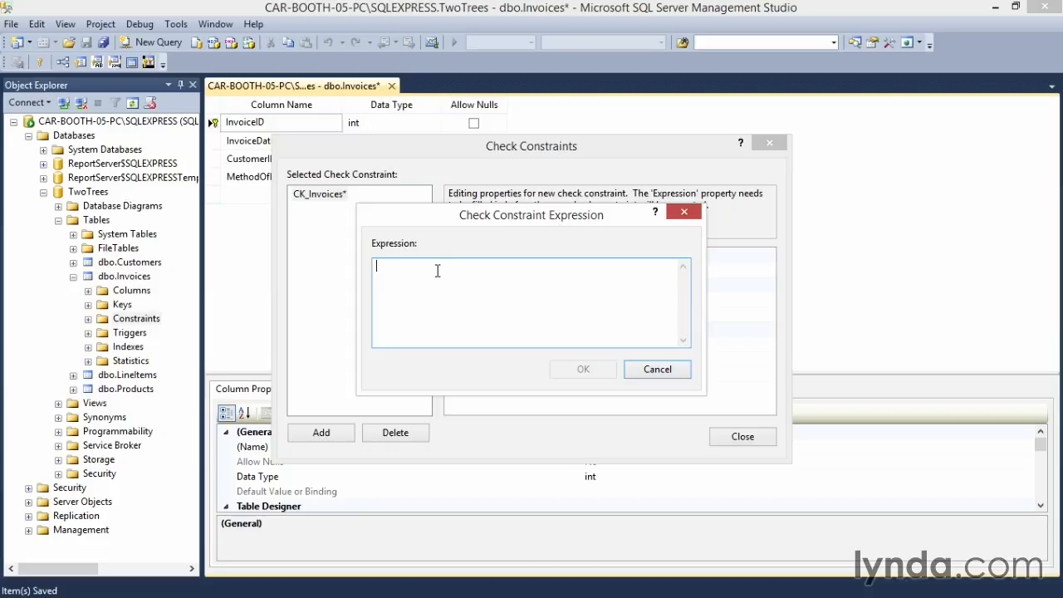
text(Metho)
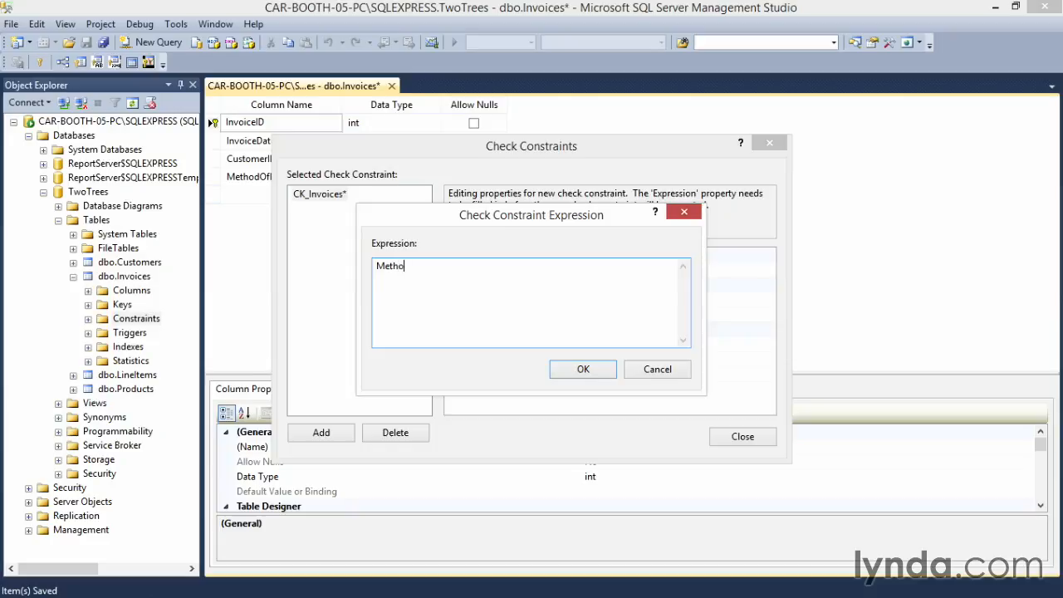
text(dOfPayment In ('Credit Card','Purchas)
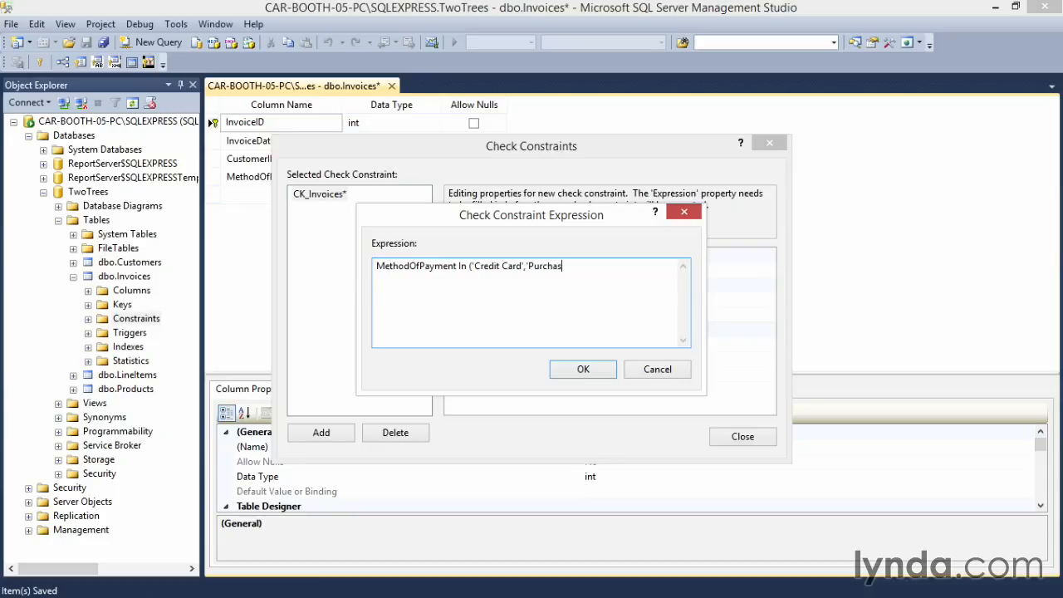
text(e Order'))
click(583, 370)
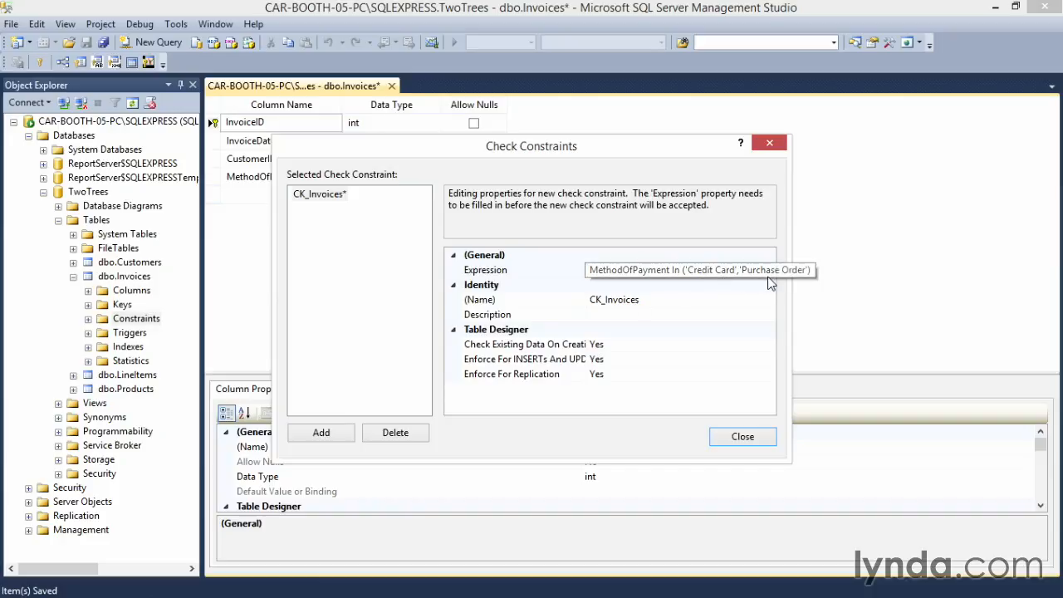
Step: Finish editing the check constraint and close the Invoices table designer, saving the changes
click(737, 440)
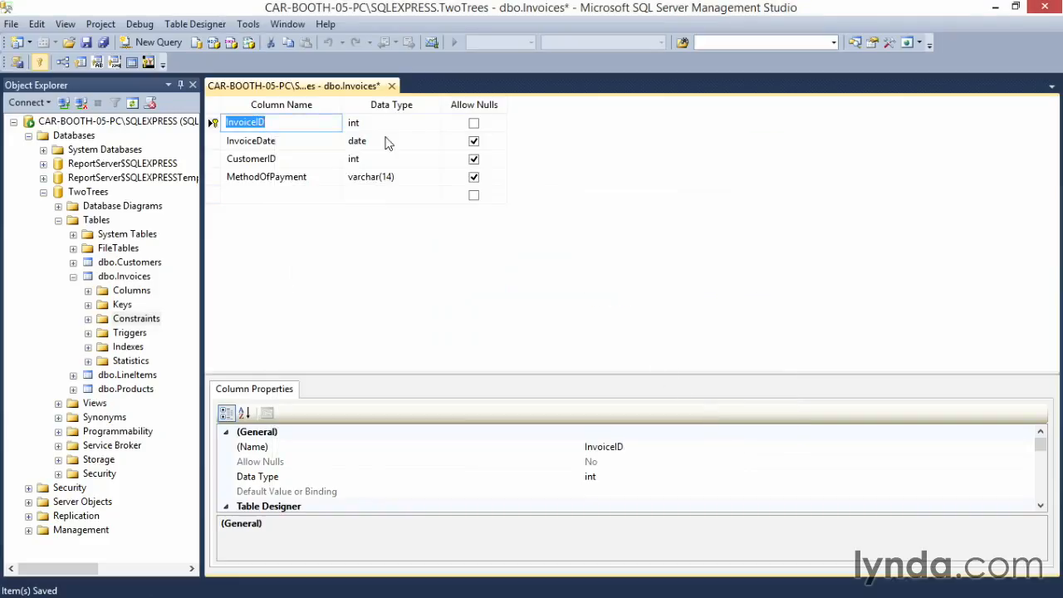
click(392, 85)
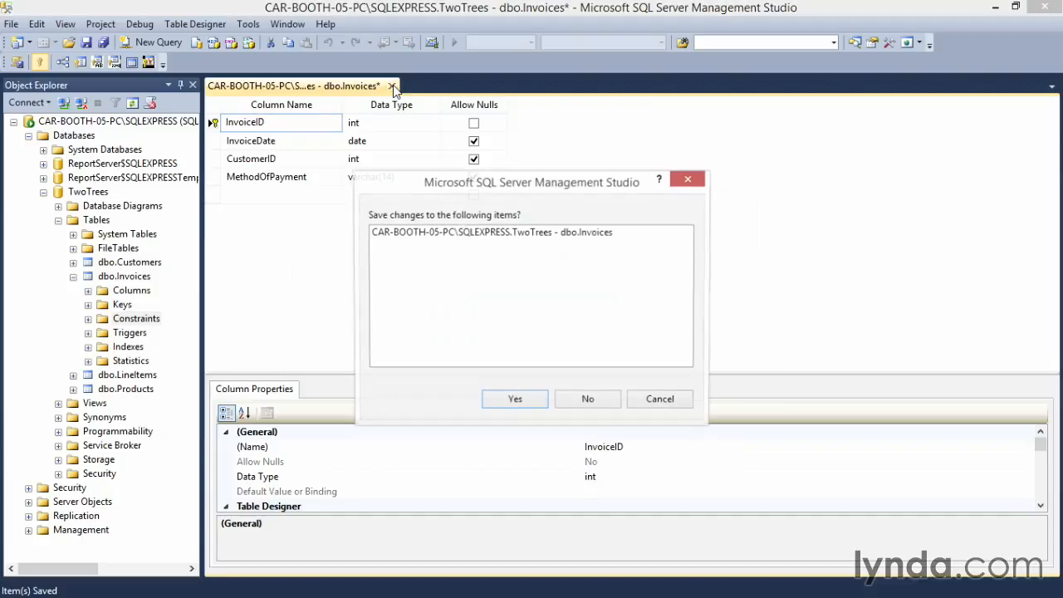
click(513, 401)
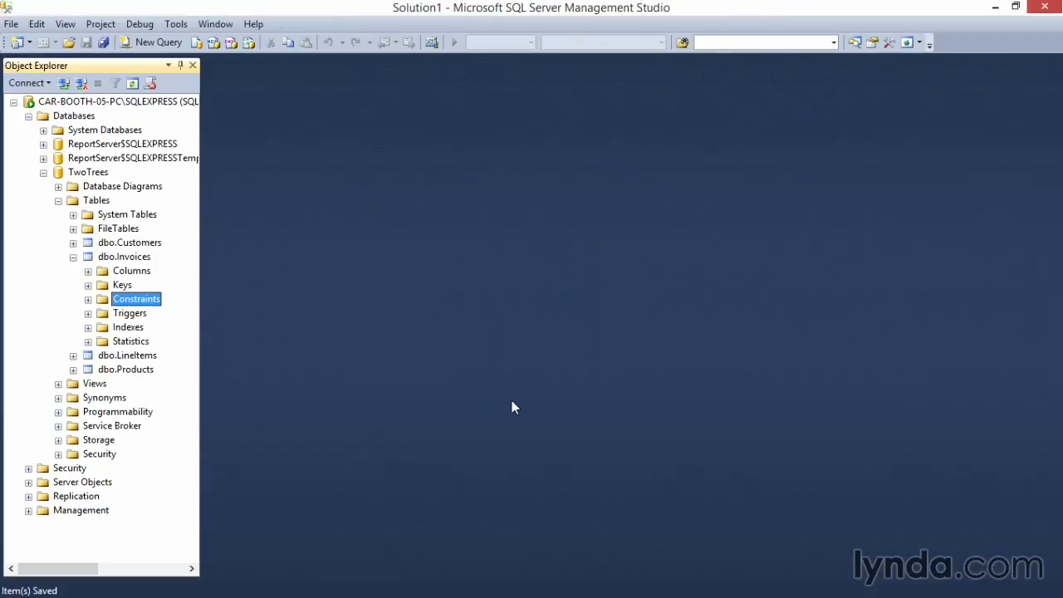